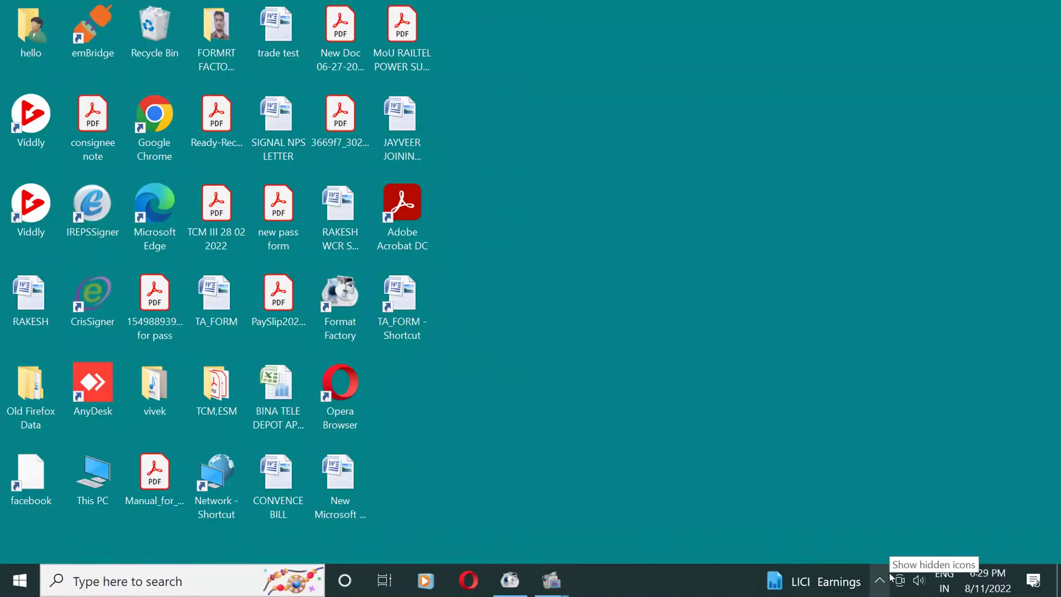
- From the tray network icon, go to Ethernet settings, open Change adapter options and select Ethernet
click(888, 577)
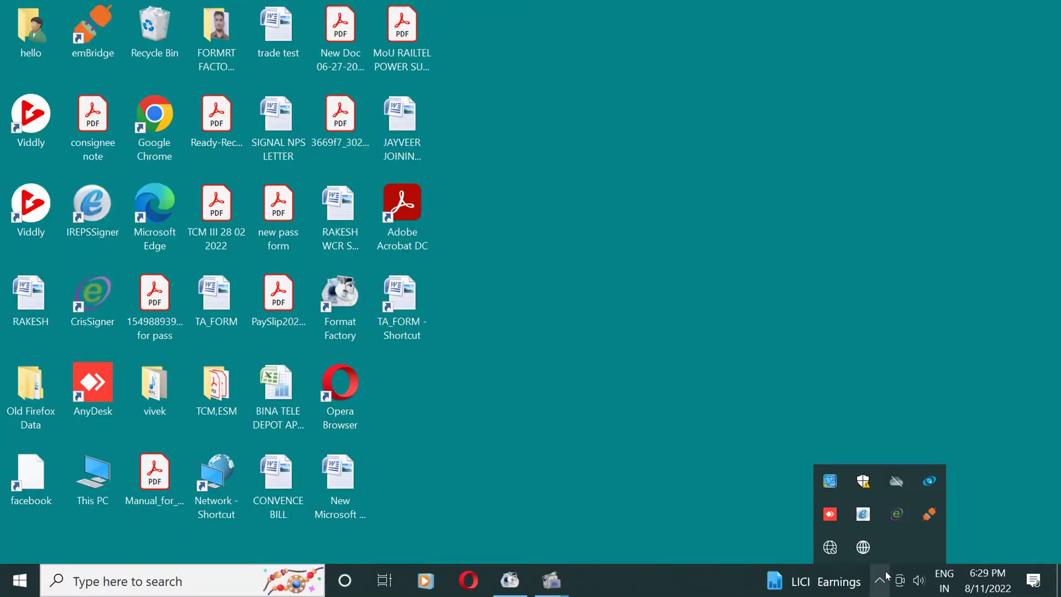
click(839, 548)
click(846, 532)
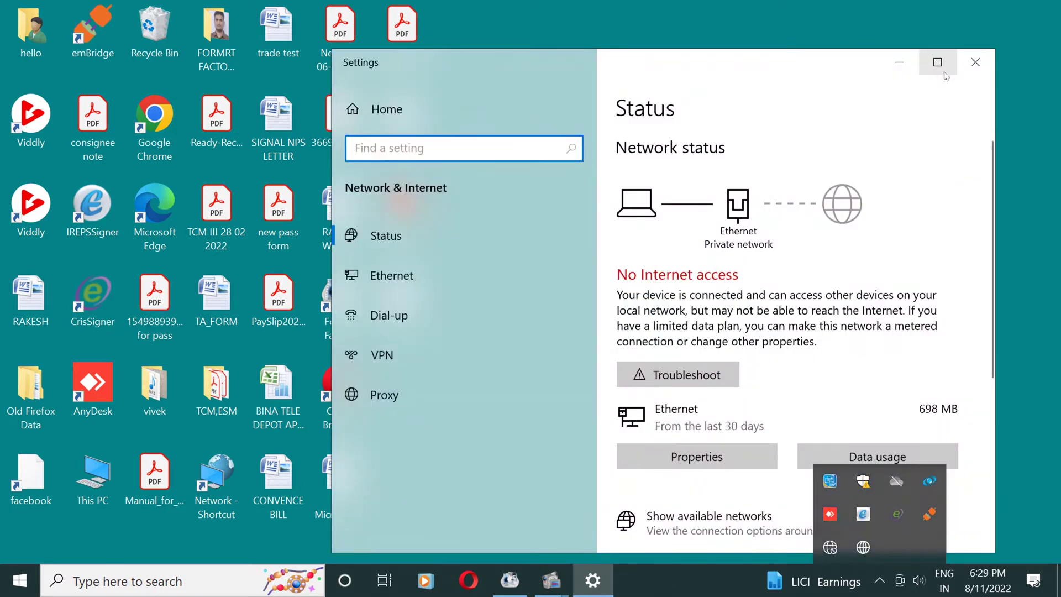
click(938, 62)
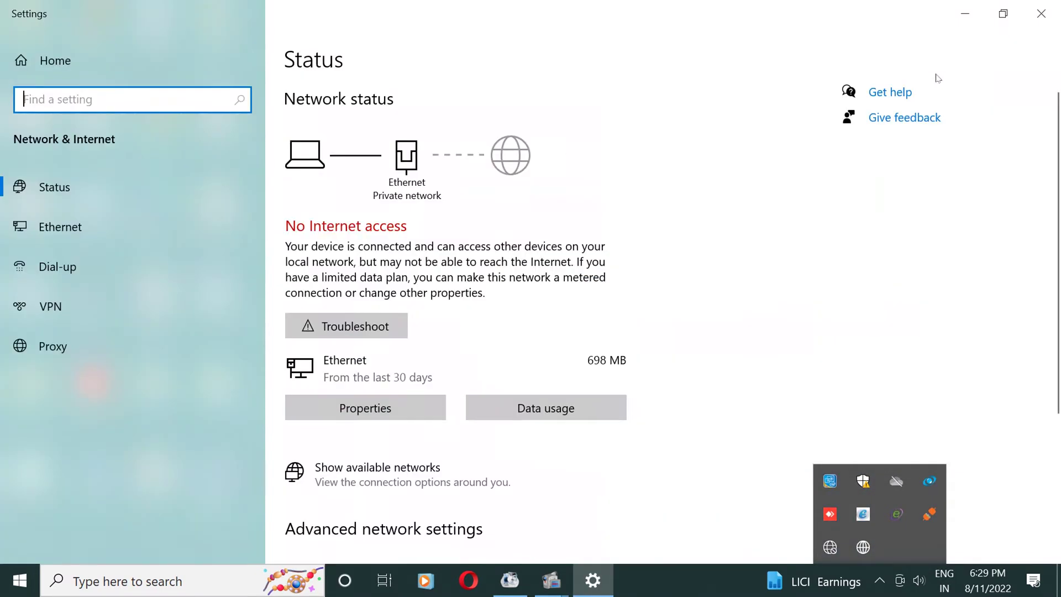
click(65, 226)
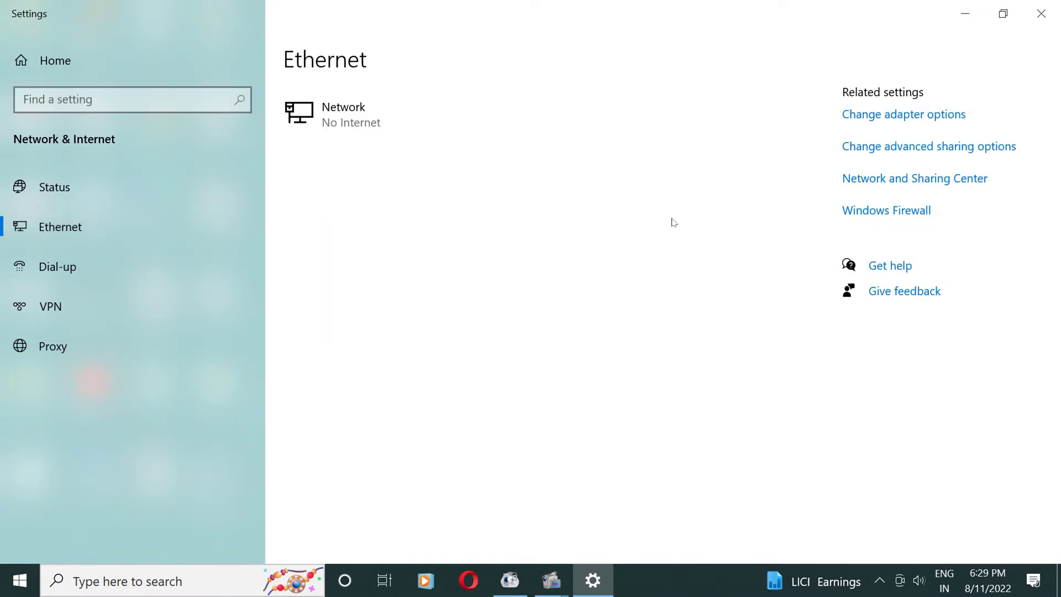
click(888, 115)
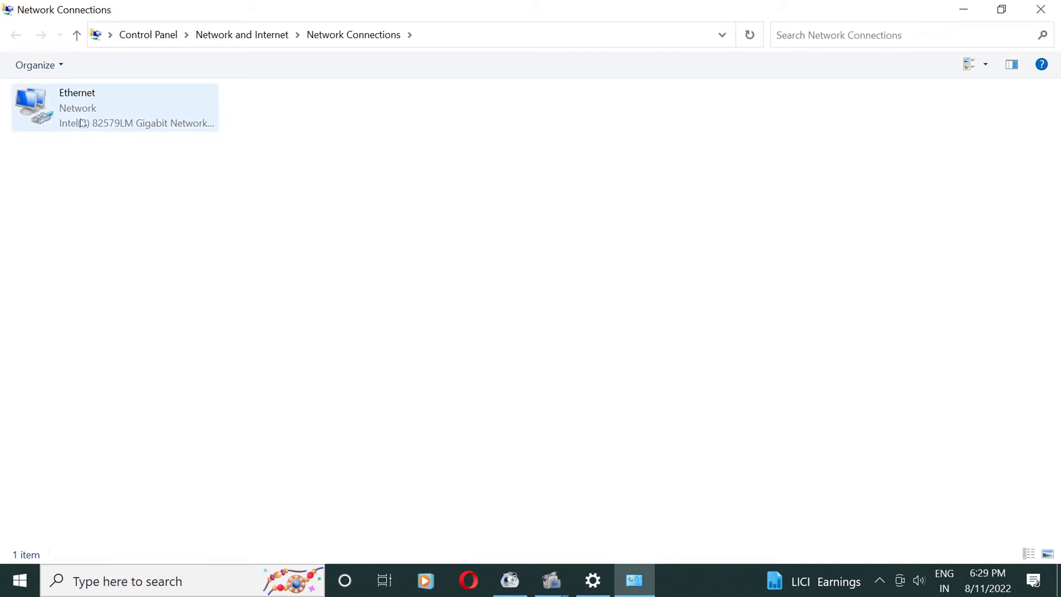
click(81, 123)
- Give Ethernet static IPv4 192.168.1.2, mask 255.255.255.0, gateway 192.168.1.1, and save
right_click(83, 118)
click(132, 276)
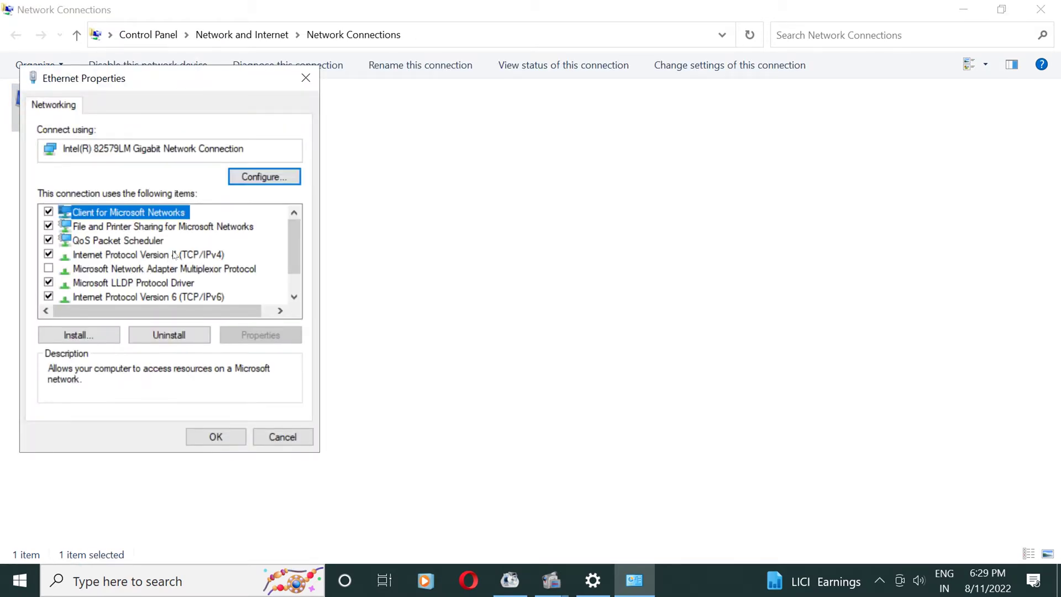
click(168, 255)
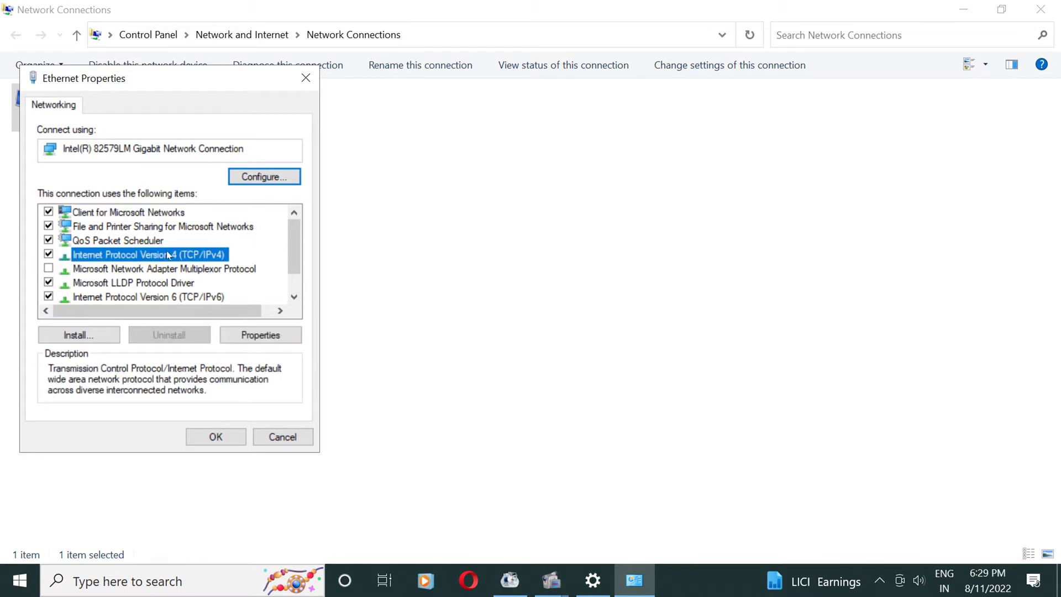
click(260, 336)
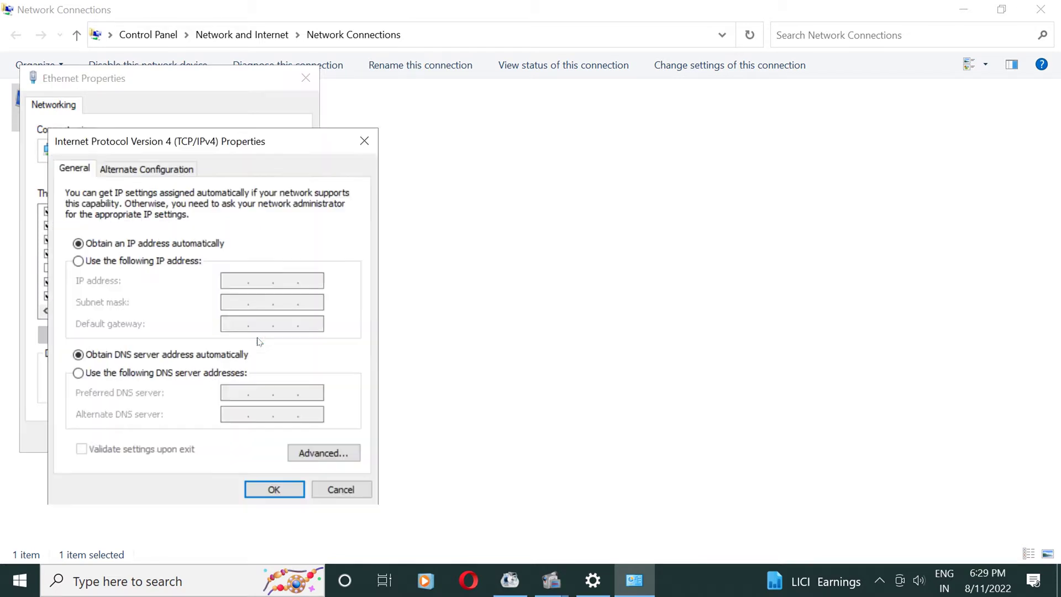
click(112, 264)
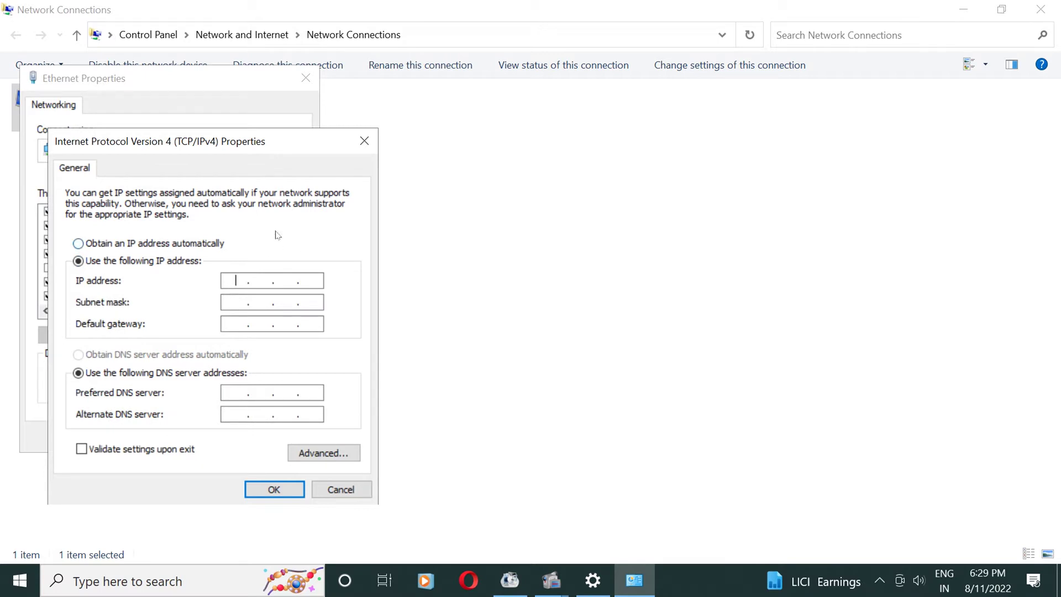
text(192 . 168 . 1 . 2)
key(Tab)
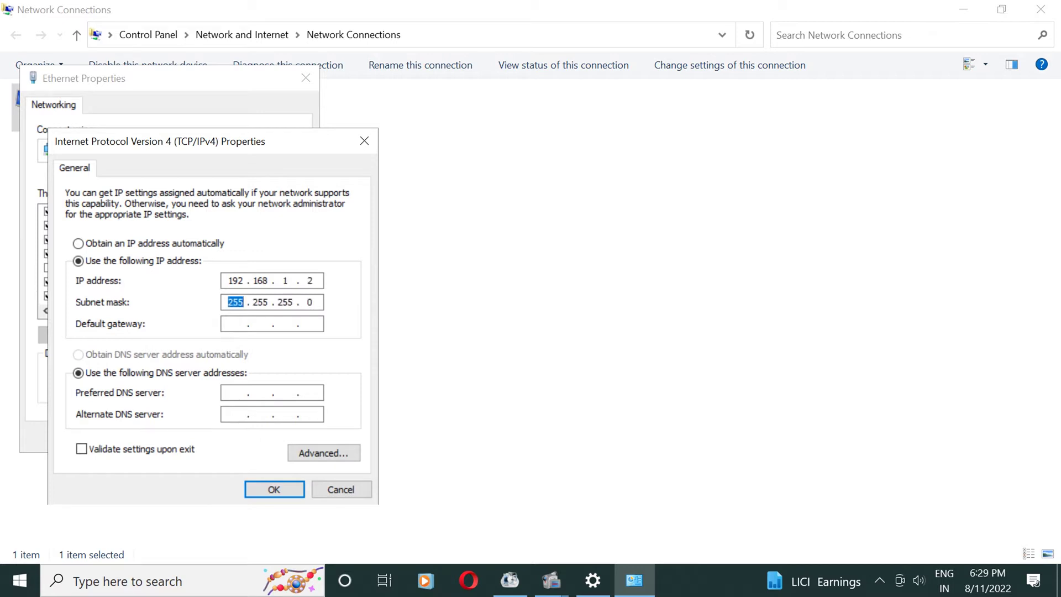
click(236, 323)
text(192 . 168 . 1 . 1)
click(273, 489)
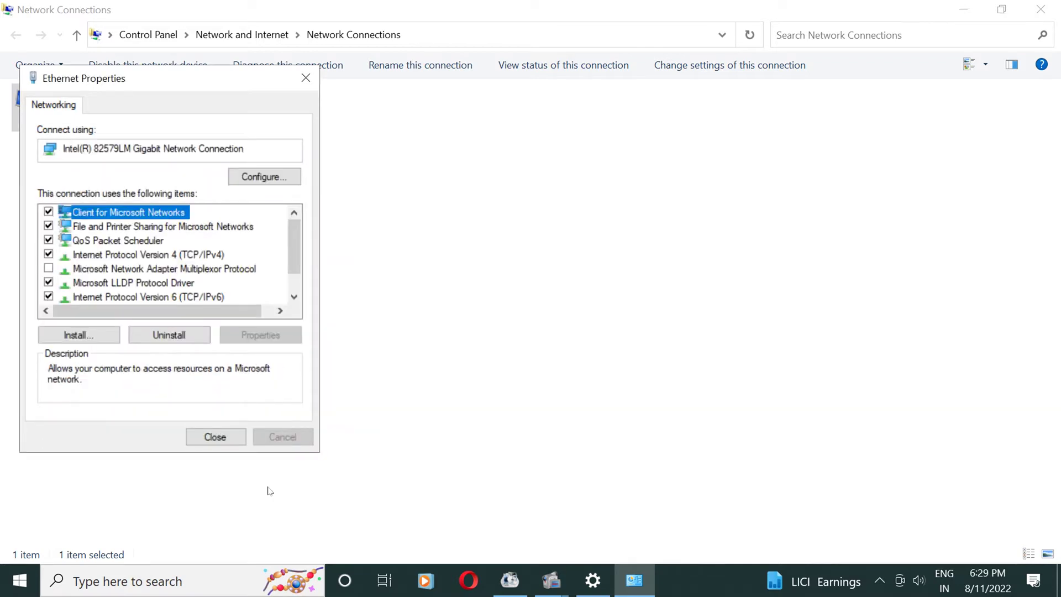
click(217, 439)
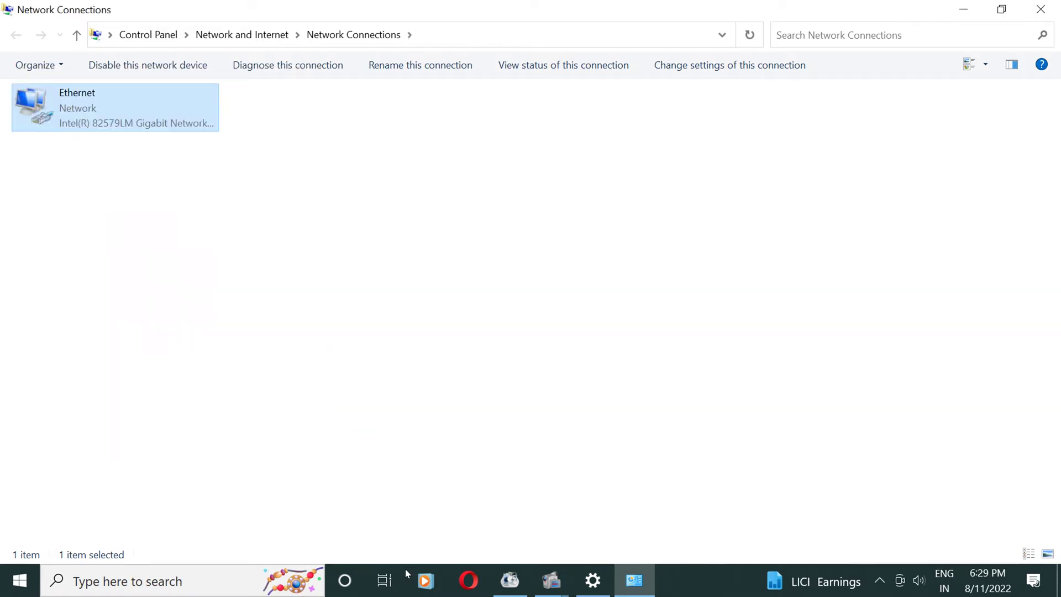
click(963, 9)
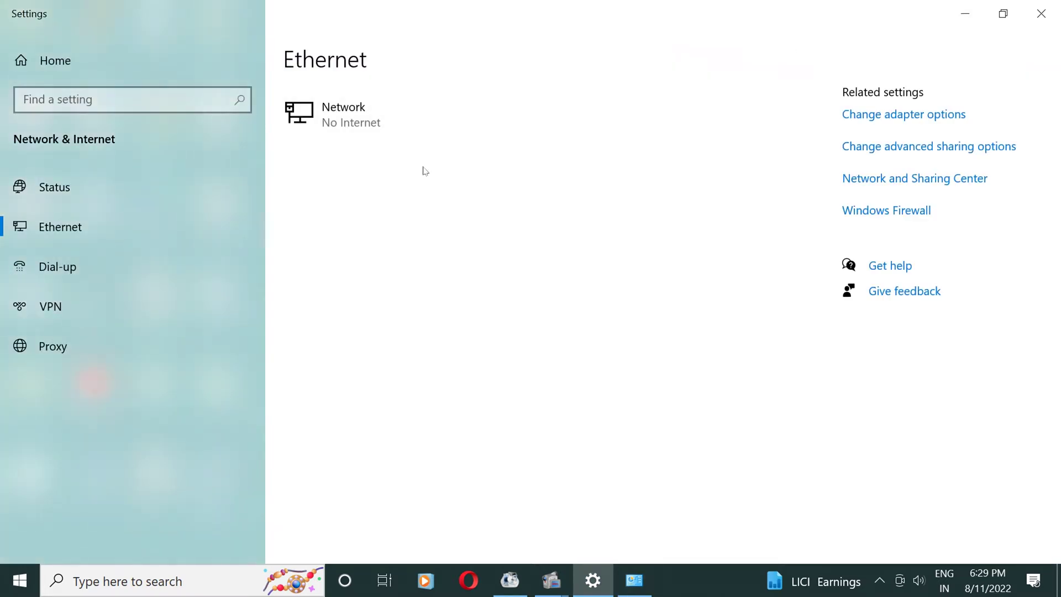
- Open the router page at 192.168.1.1 in Google Chrome
click(965, 13)
click(159, 131)
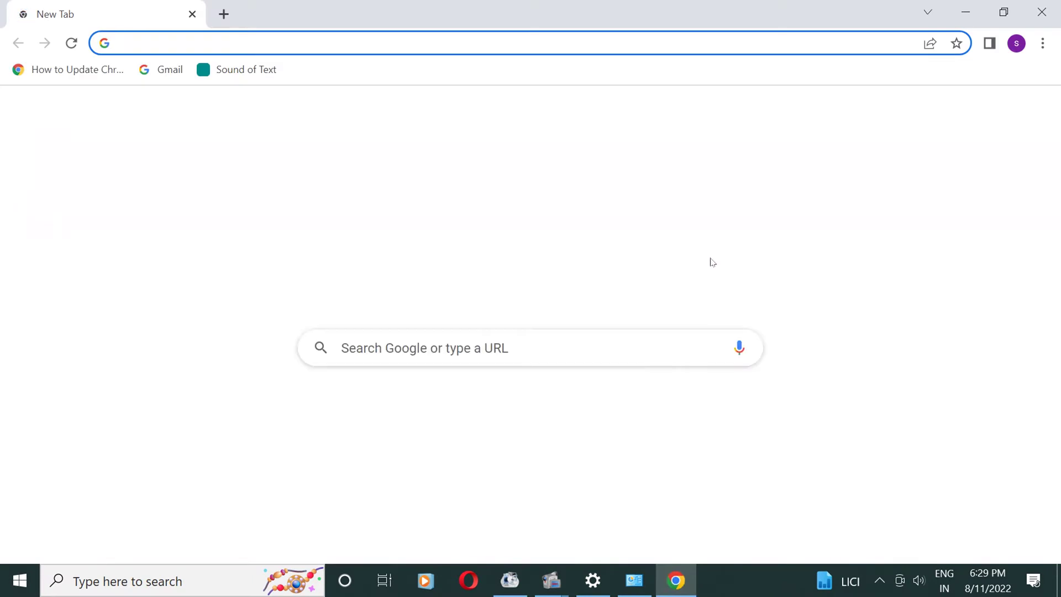
text(192.168.1.1)
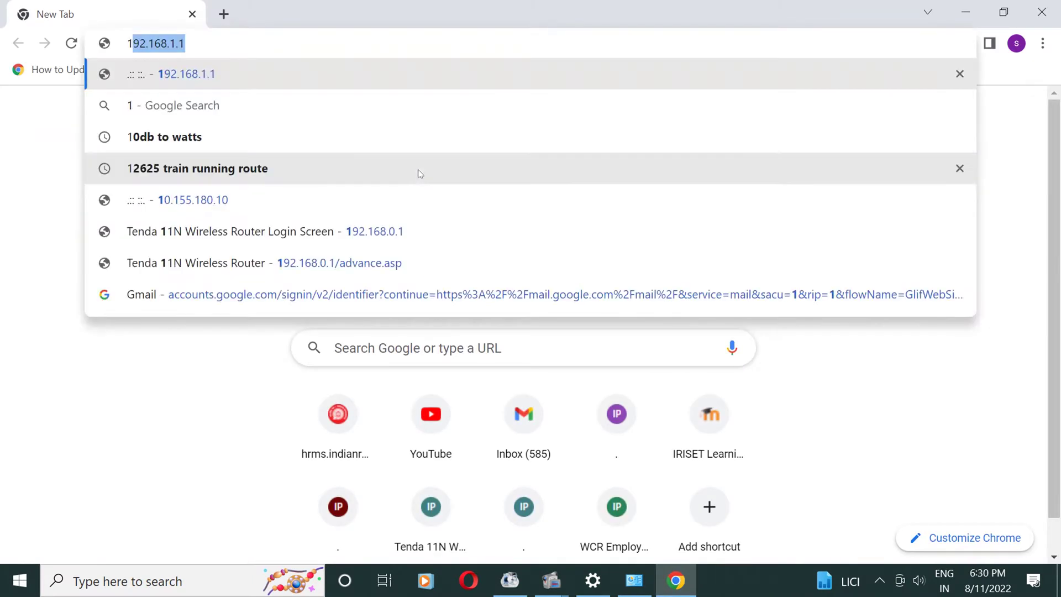
key(Return)
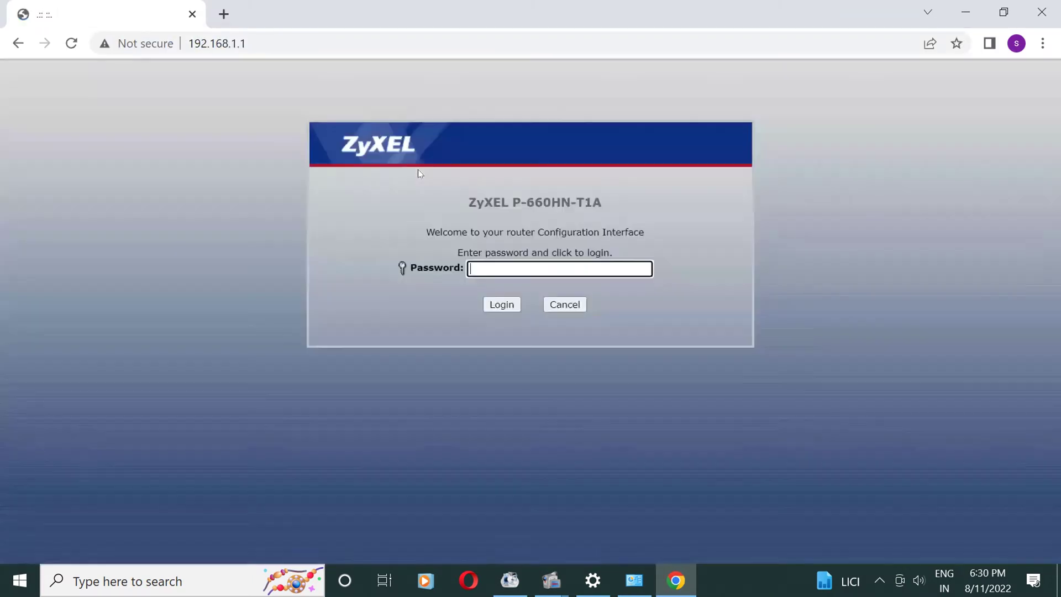
- Log in with the router password, skip the password change, and choose advanced setup
text(123)
click(502, 305)
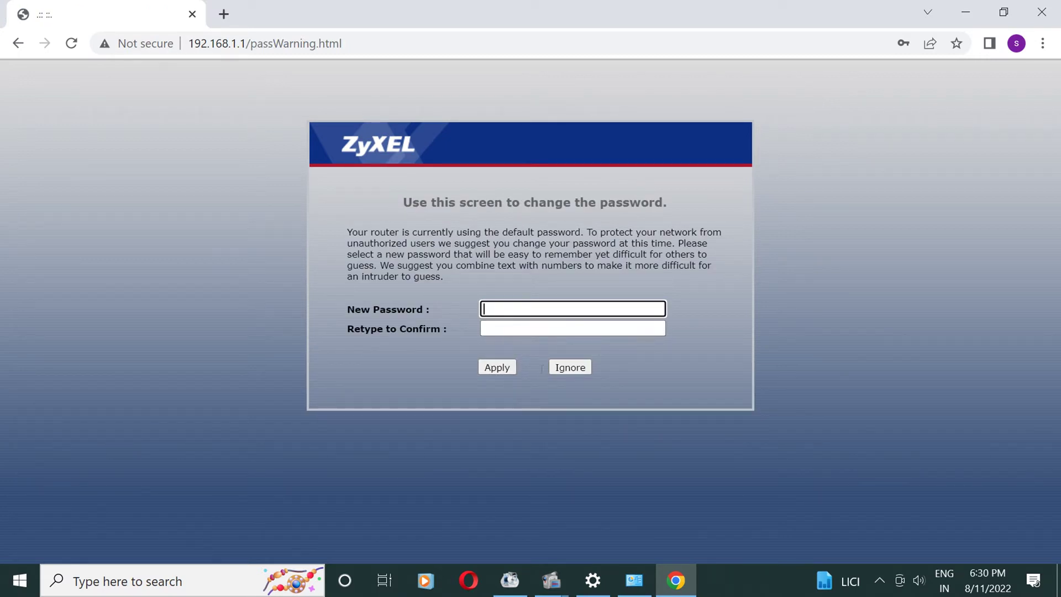
click(561, 369)
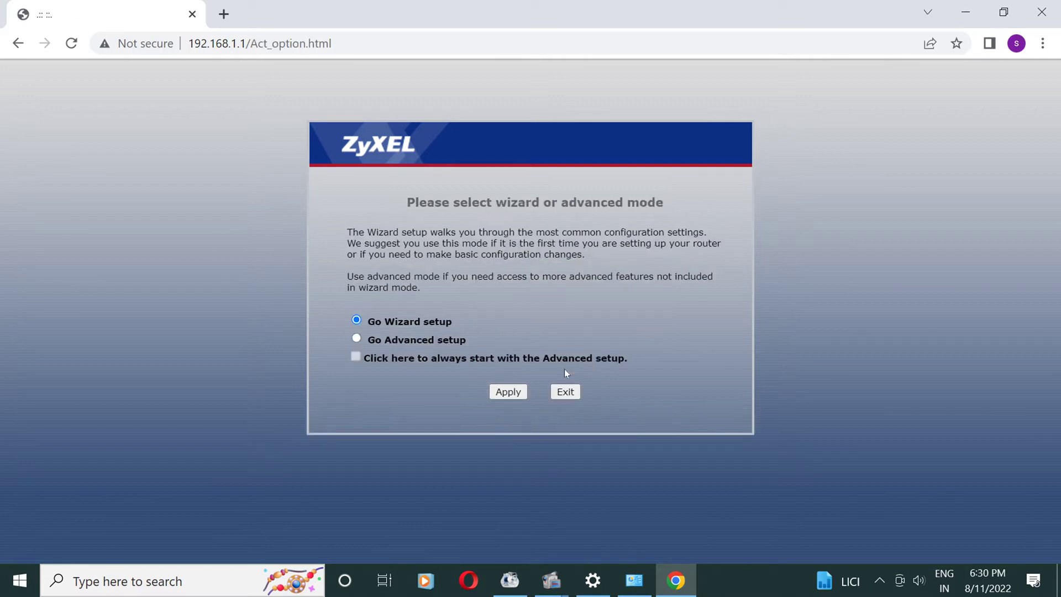
click(360, 339)
- Go to Network > WAN and set the encapsulation to ENET ENCAP
click(499, 392)
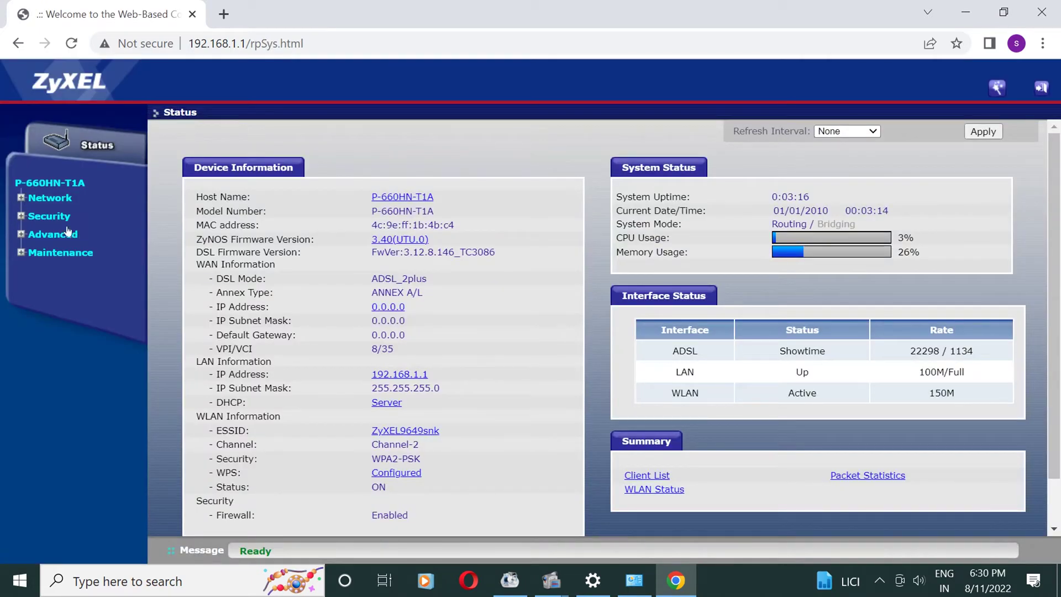
click(50, 198)
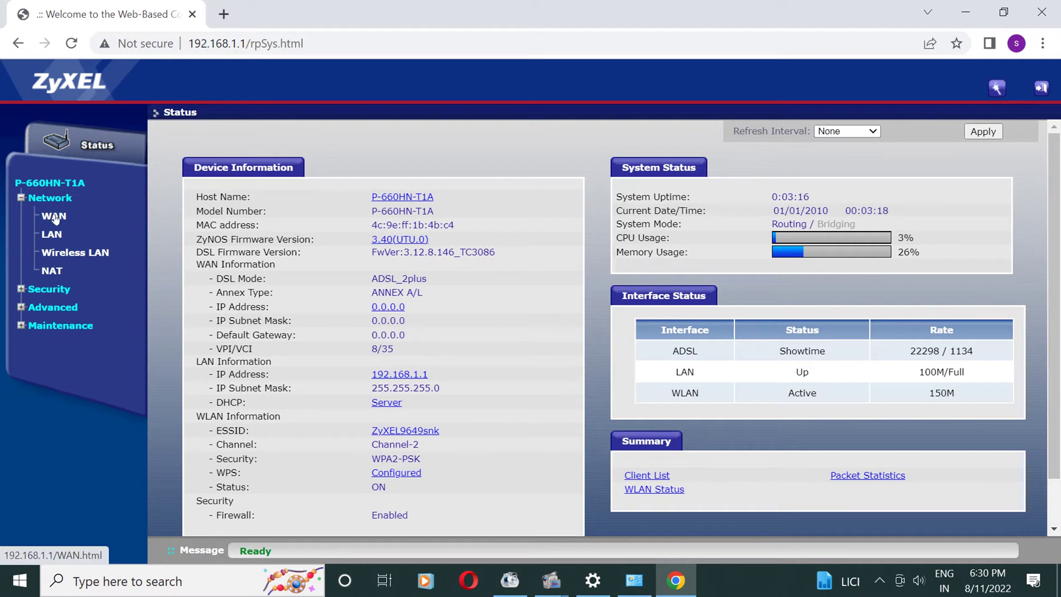
click(54, 217)
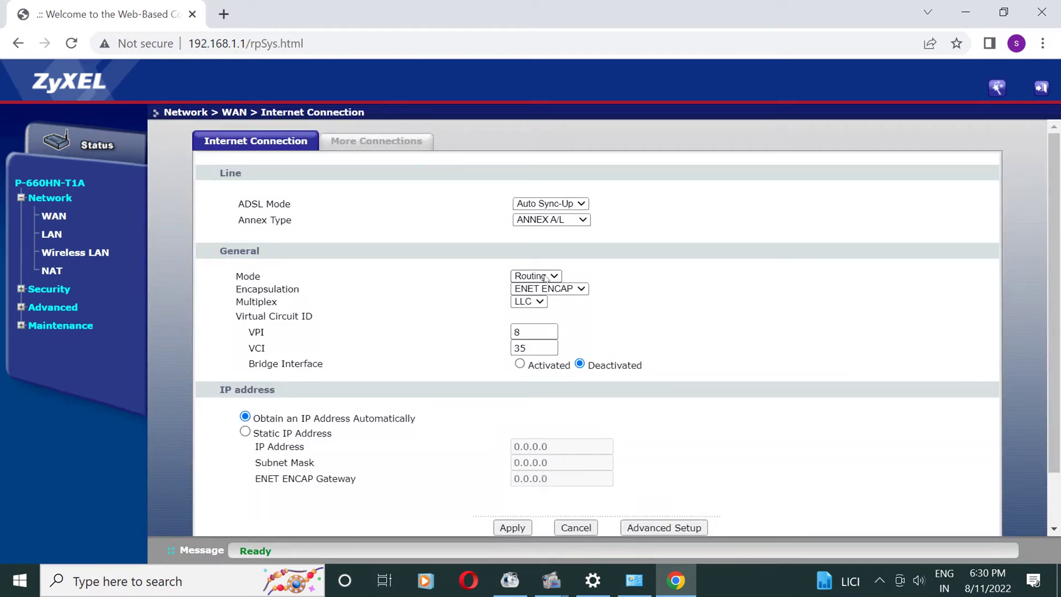
click(563, 290)
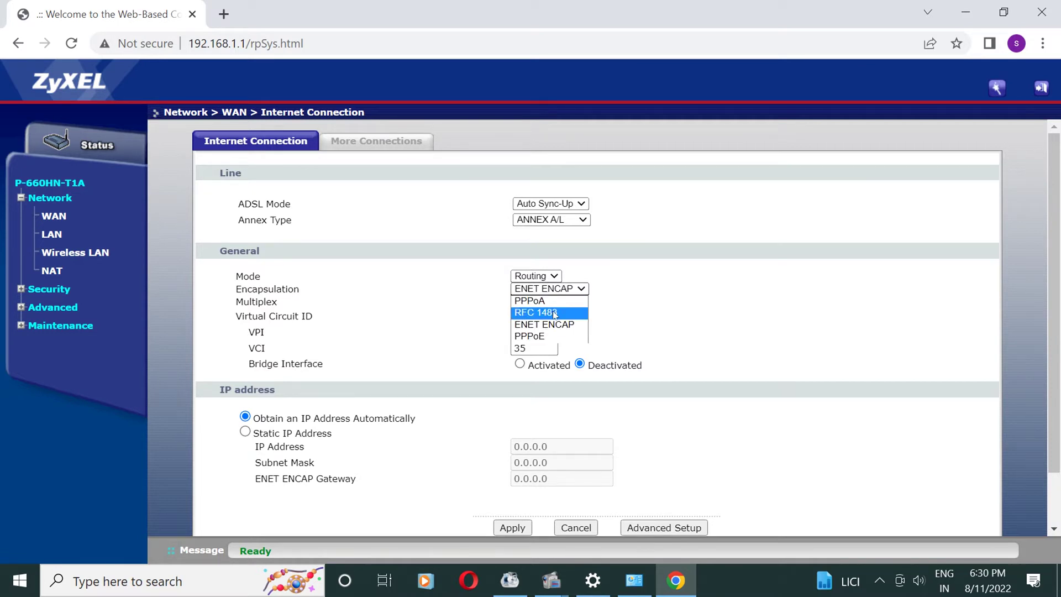
click(552, 314)
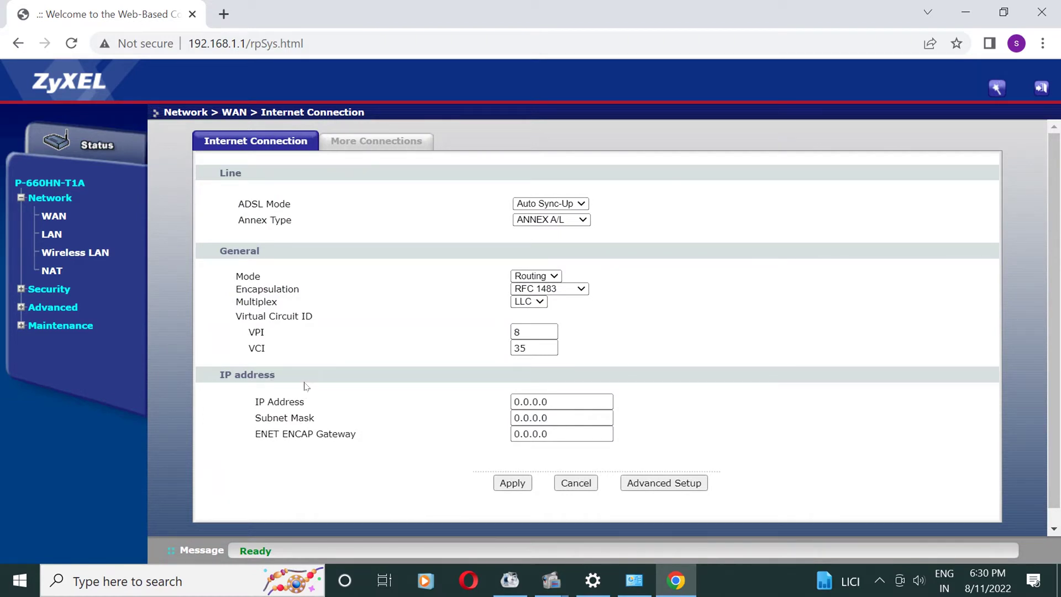
click(553, 290)
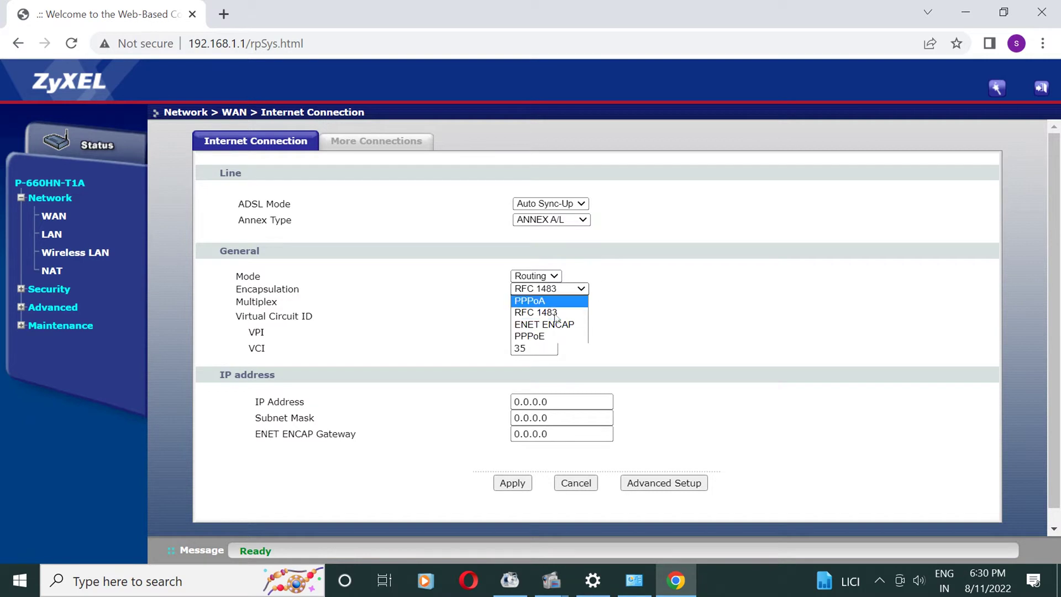
click(547, 325)
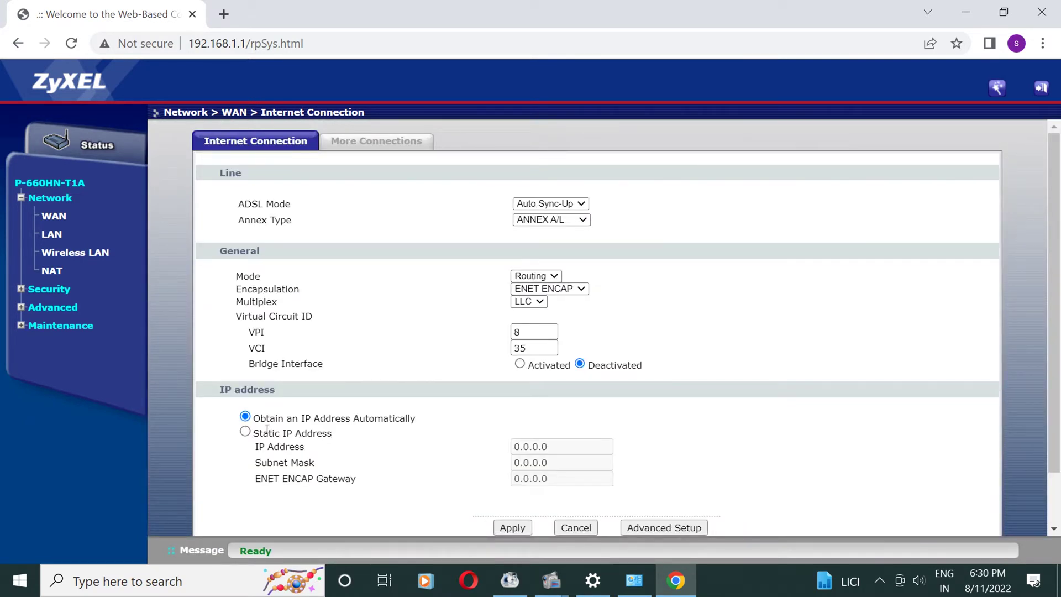
- Set static WAN IP 10.155.180.12, mask 255.255.255.0, gateway 10.155.180.3
click(245, 432)
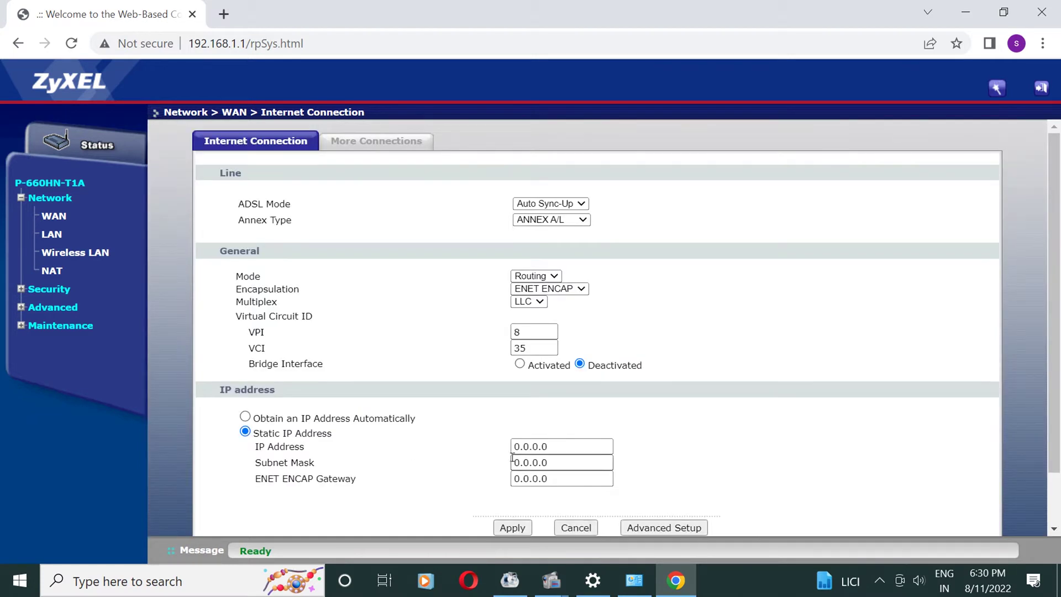
click(553, 447)
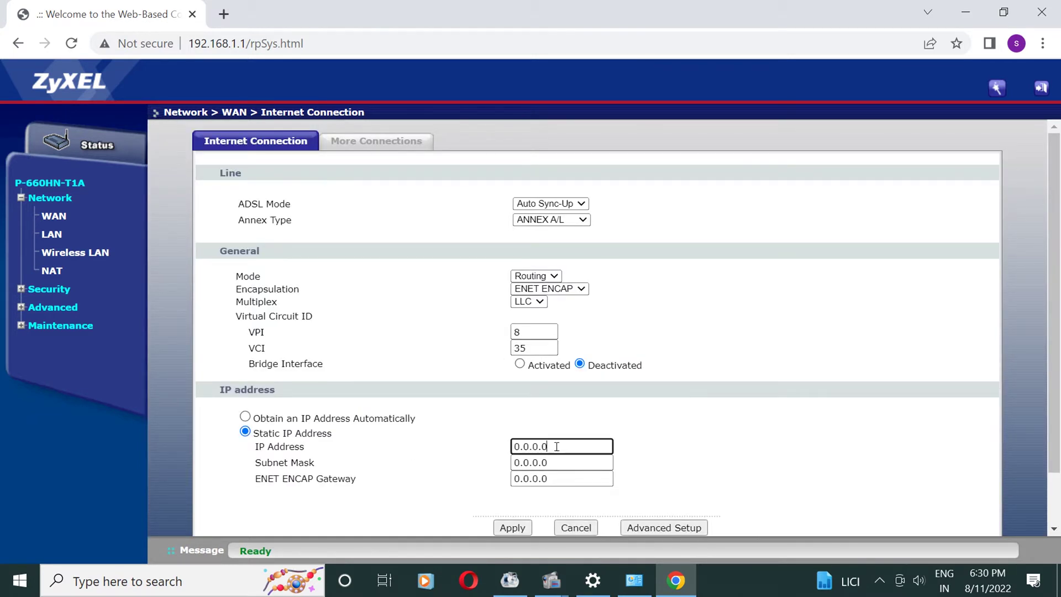
key(BackSpace)
key(BackSpace)
key(BackSpace)
key(BackSpace)
text(10.155)
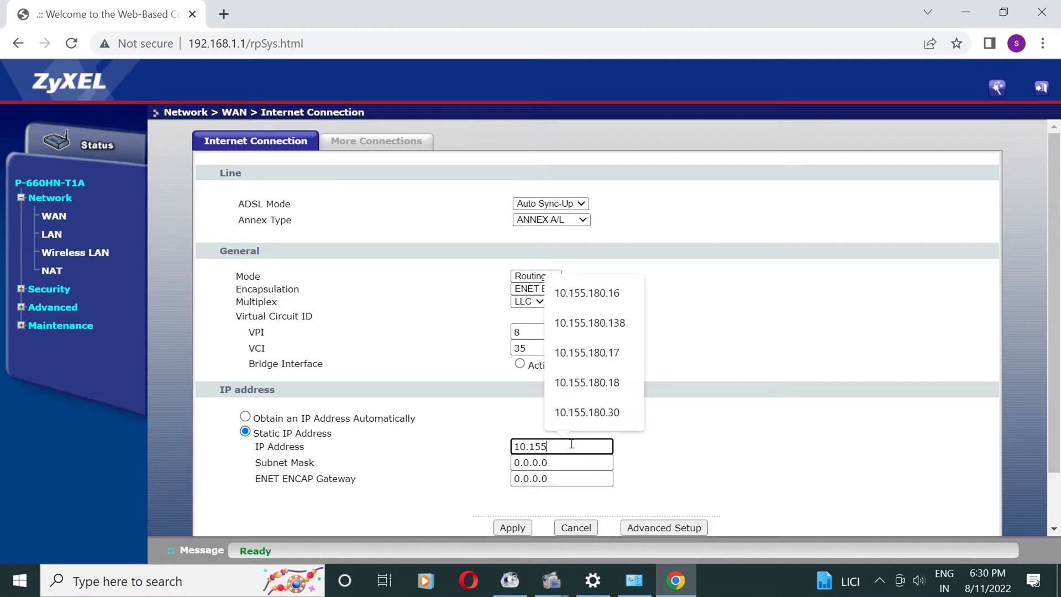
text(.180.12)
key(Tab)
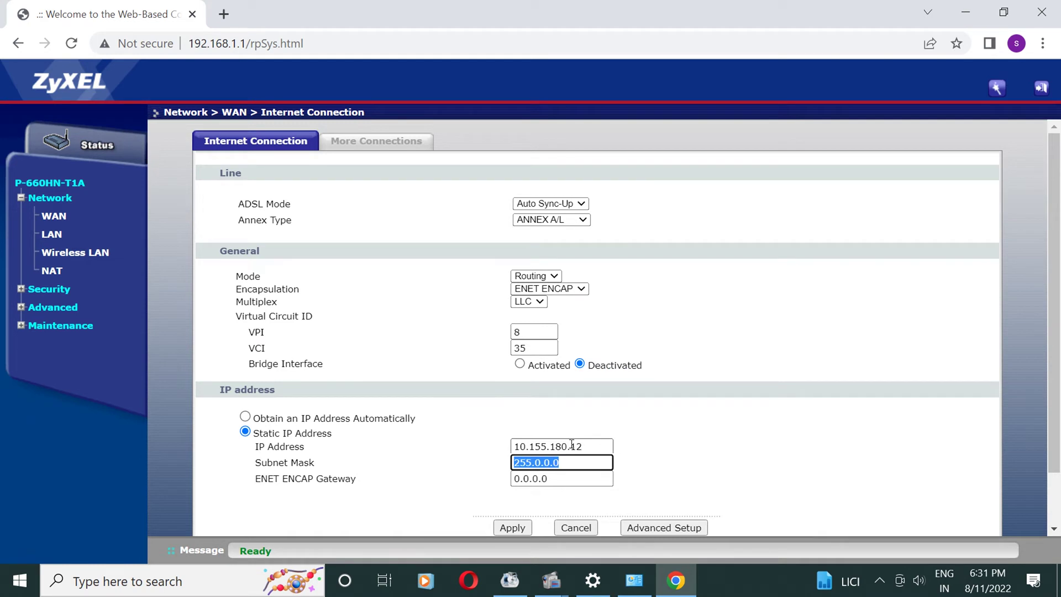
text(255.)
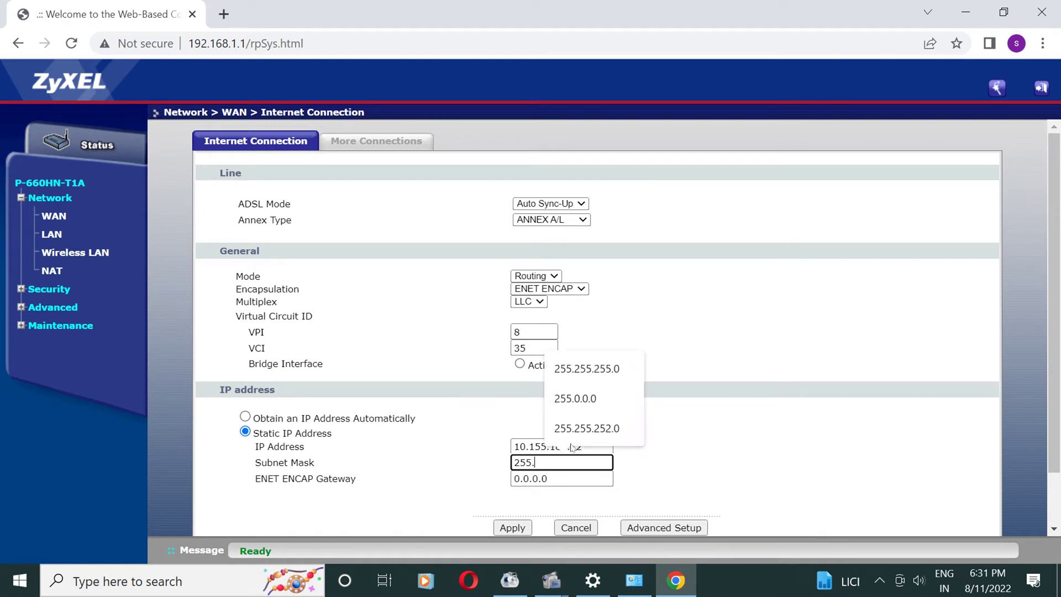
text(255.255)
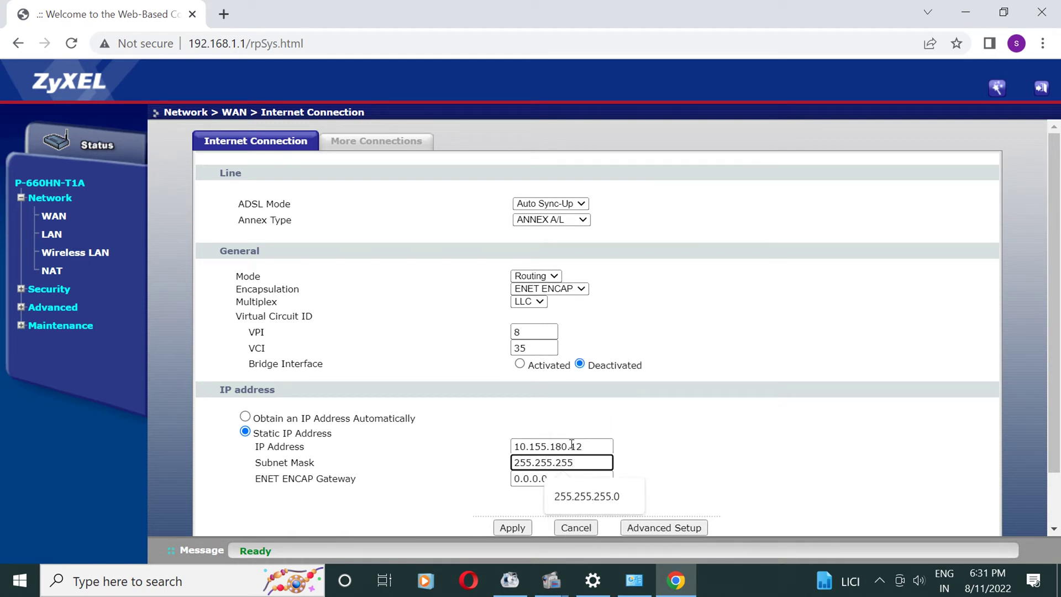
text(.0)
key(Tab)
text(10)
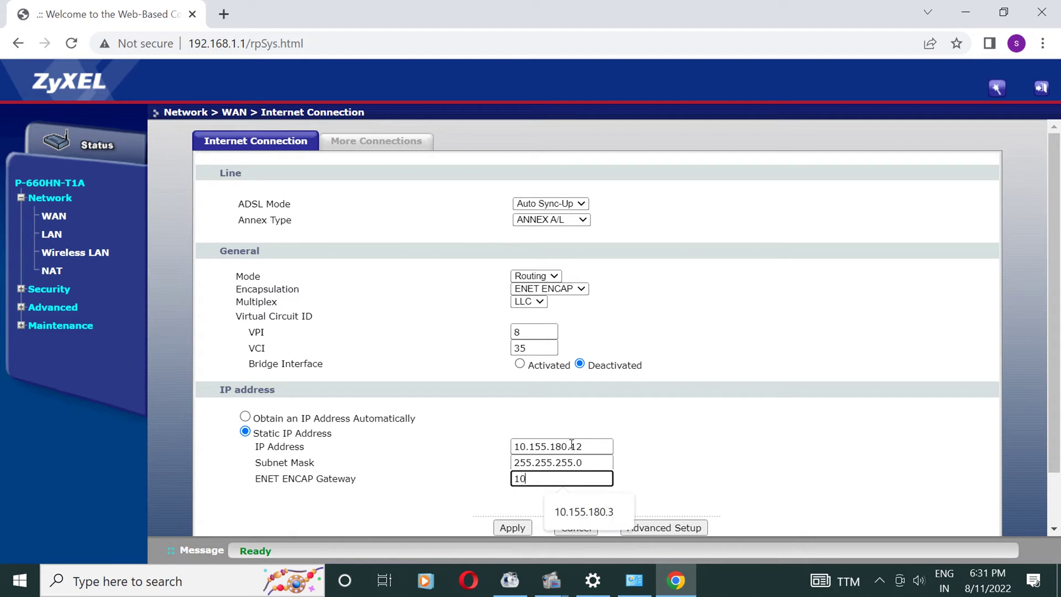
text(.155.180.3)
click(564, 506)
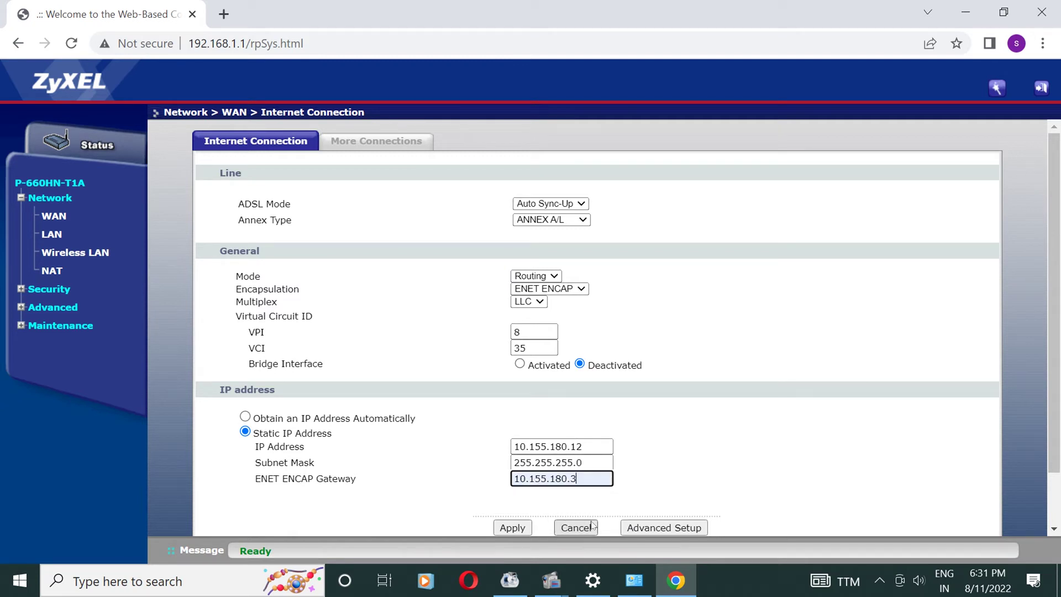
- Set VPI 0 and VCI 33, then apply the WAN connection settings
click(528, 332)
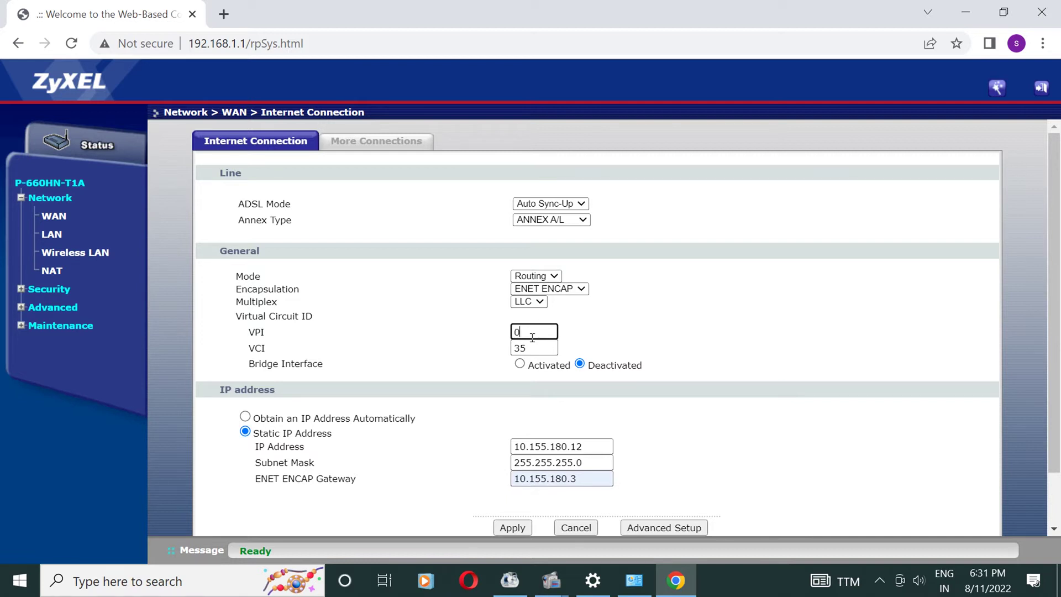
click(544, 347)
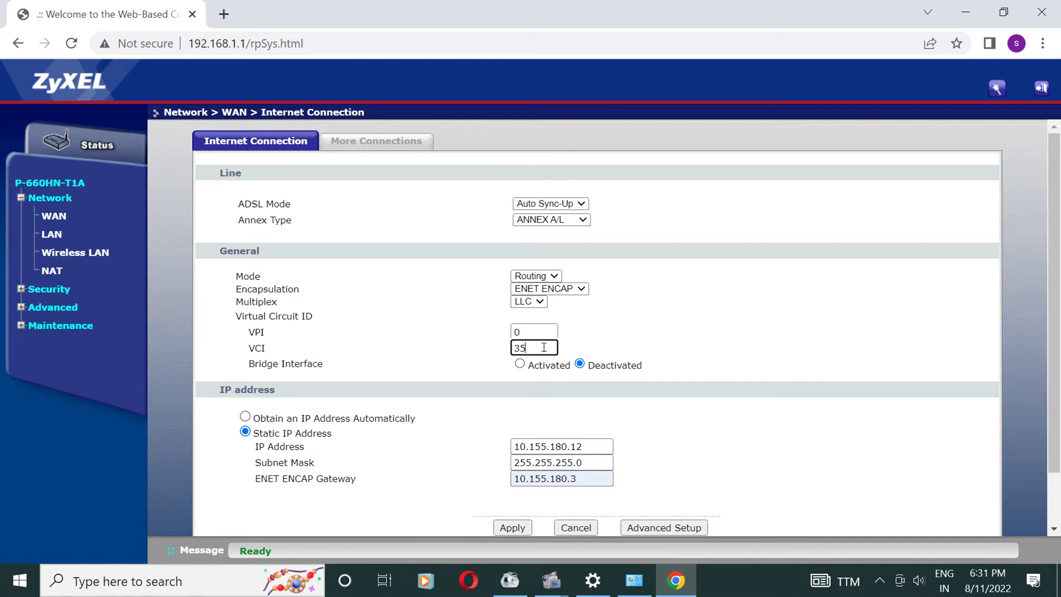
key(BackSpace)
text(3)
scroll(556, 339, down, 1)
click(504, 469)
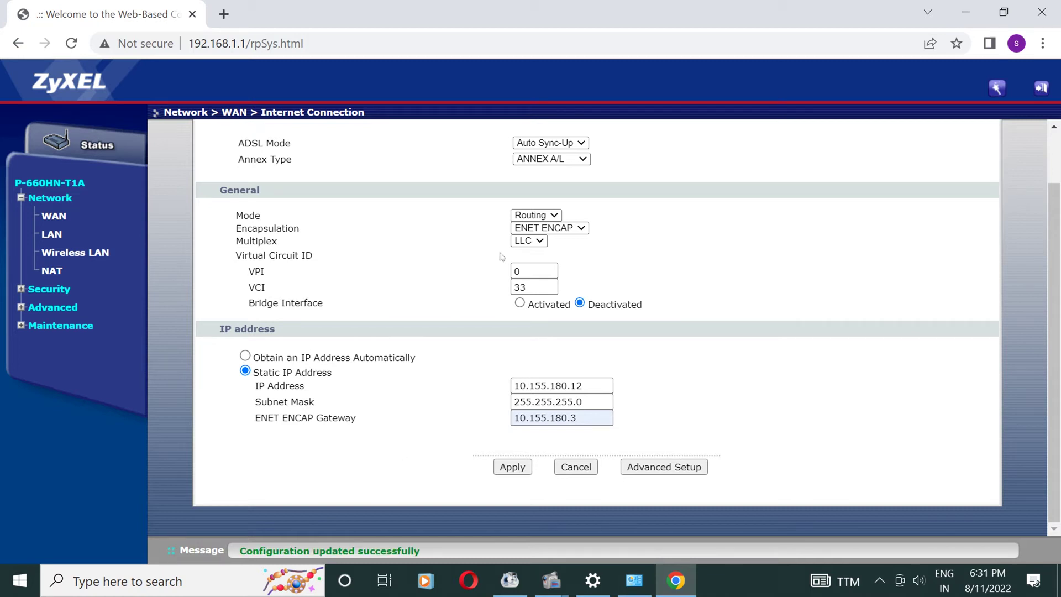
- Switch the encapsulation to PPPoE and inspect its User Name and Password fields
click(562, 232)
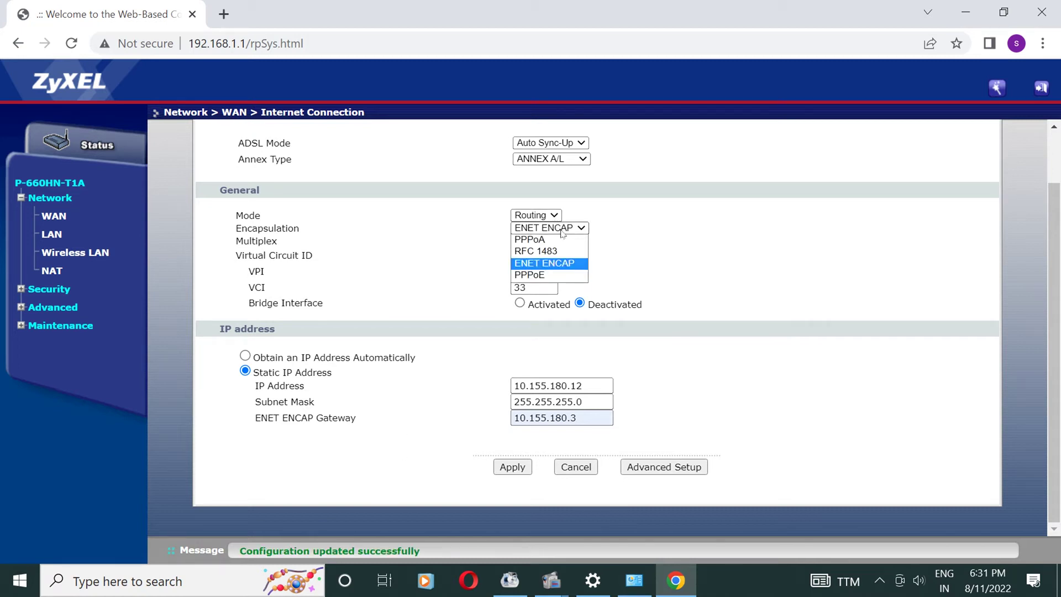
click(544, 275)
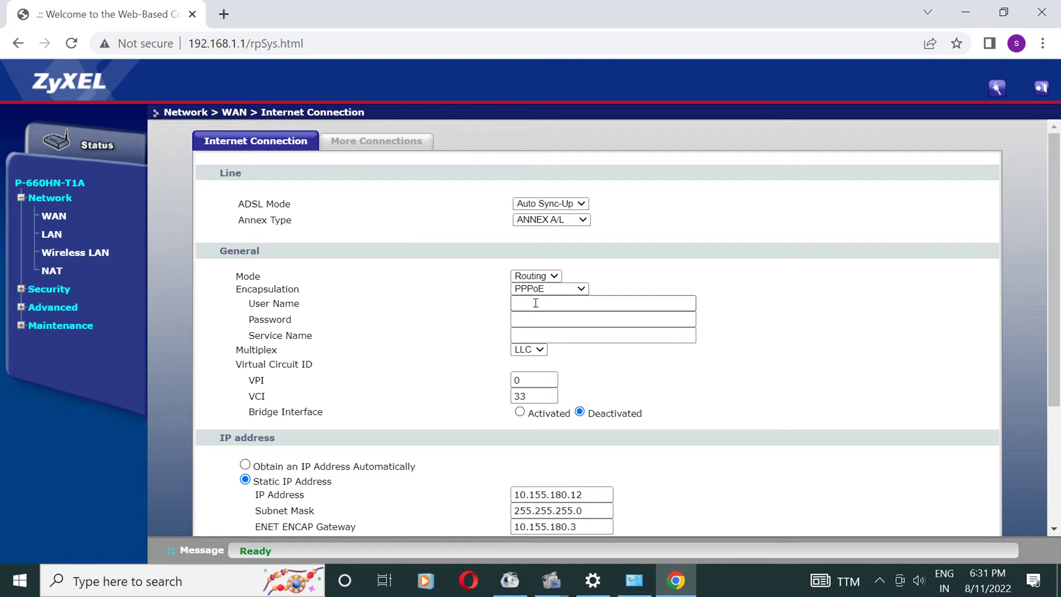
click(535, 303)
click(526, 322)
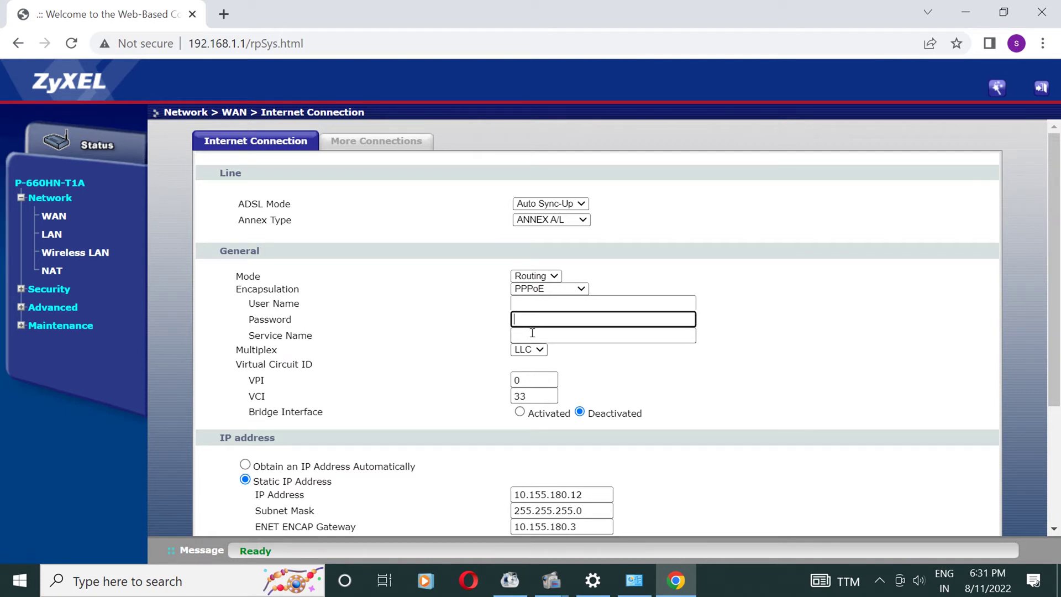
- Cancel the PPPoE change to keep the saved static-IP settings
scroll(536, 340, down, 1)
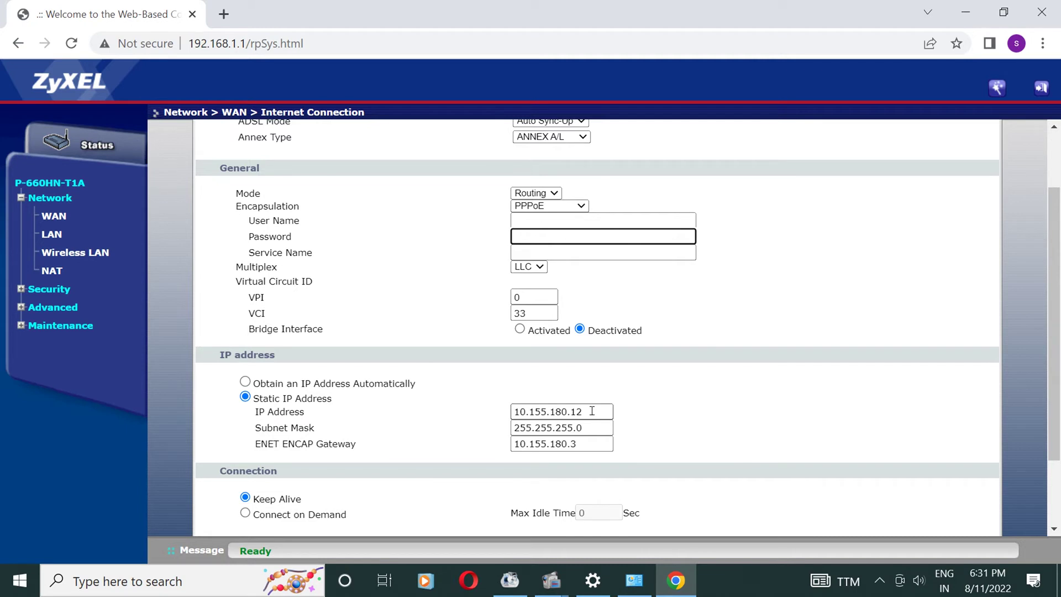
scroll(591, 412, down, 2)
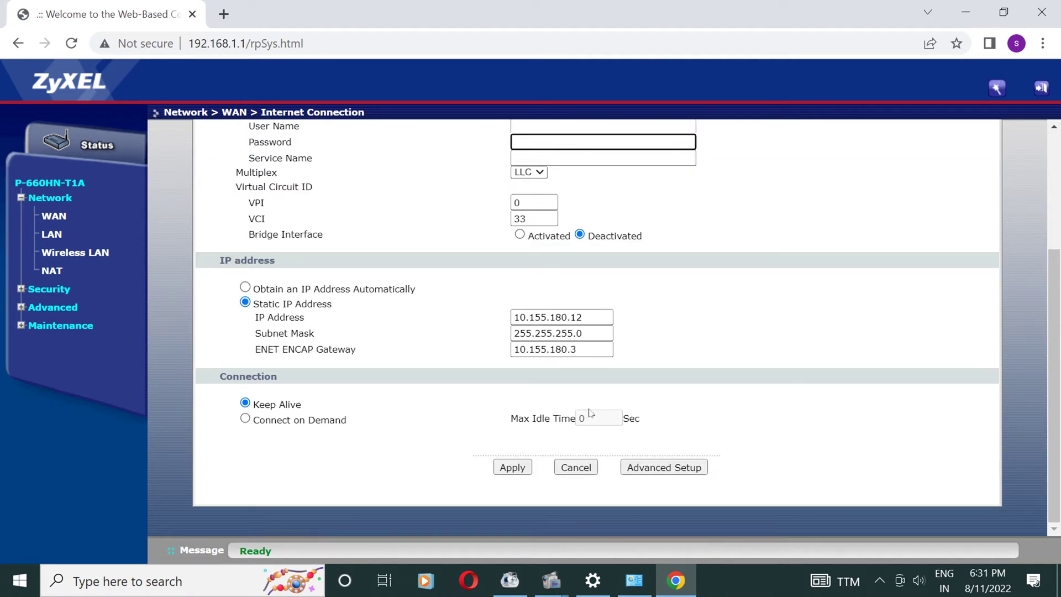
scroll(590, 412, up, 3)
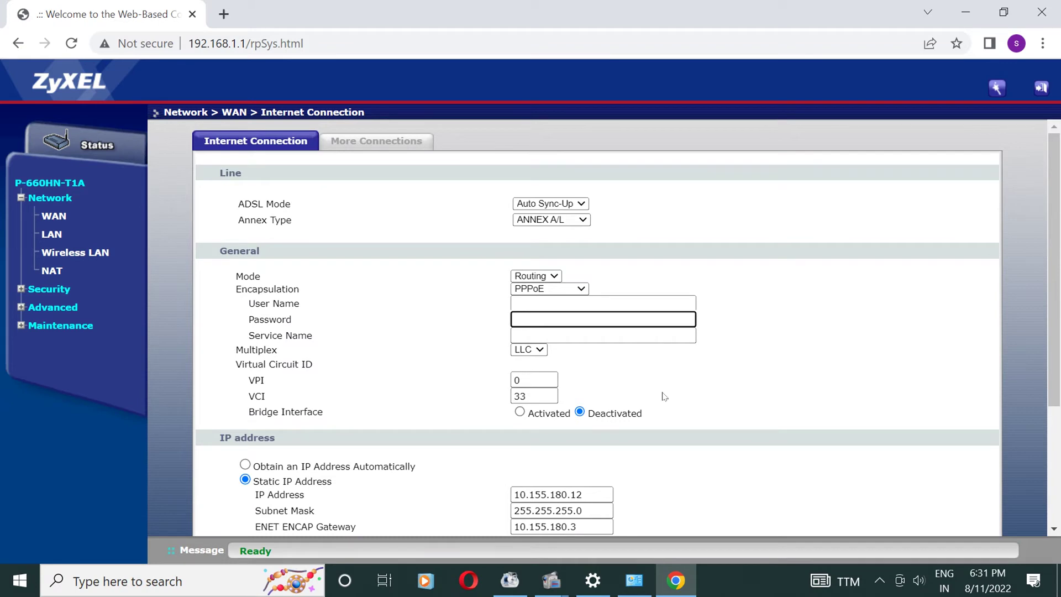
scroll(664, 396, down, 3)
click(580, 465)
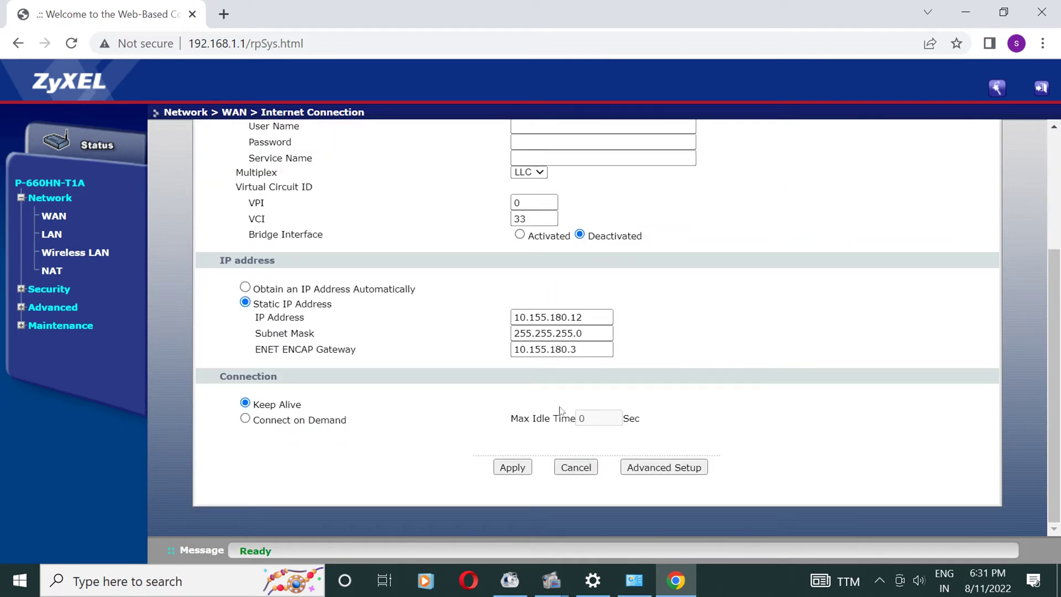
scroll(542, 351, up, 3)
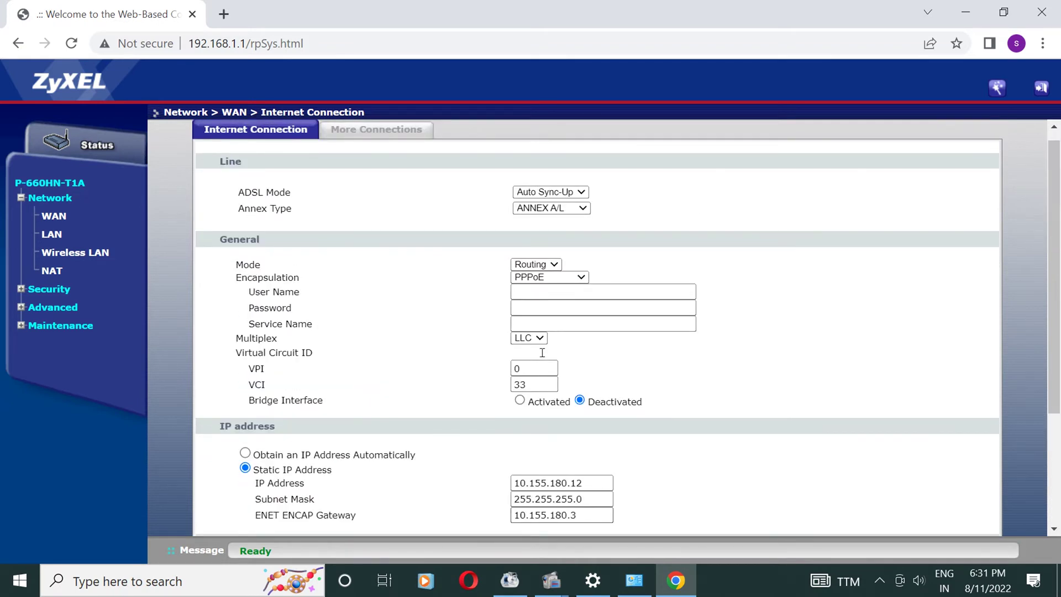
scroll(542, 353, down, 3)
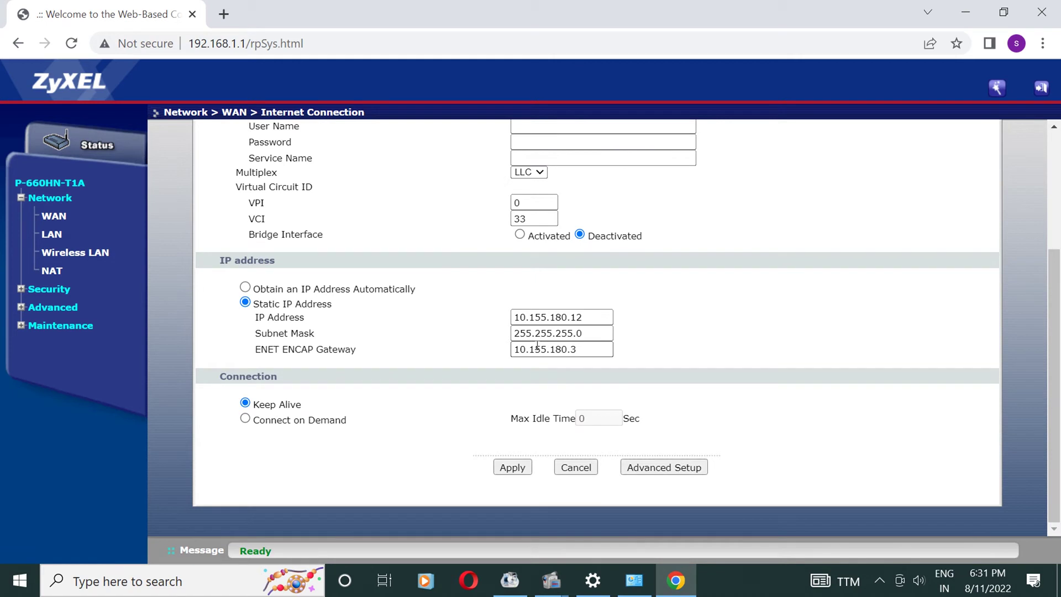
click(577, 468)
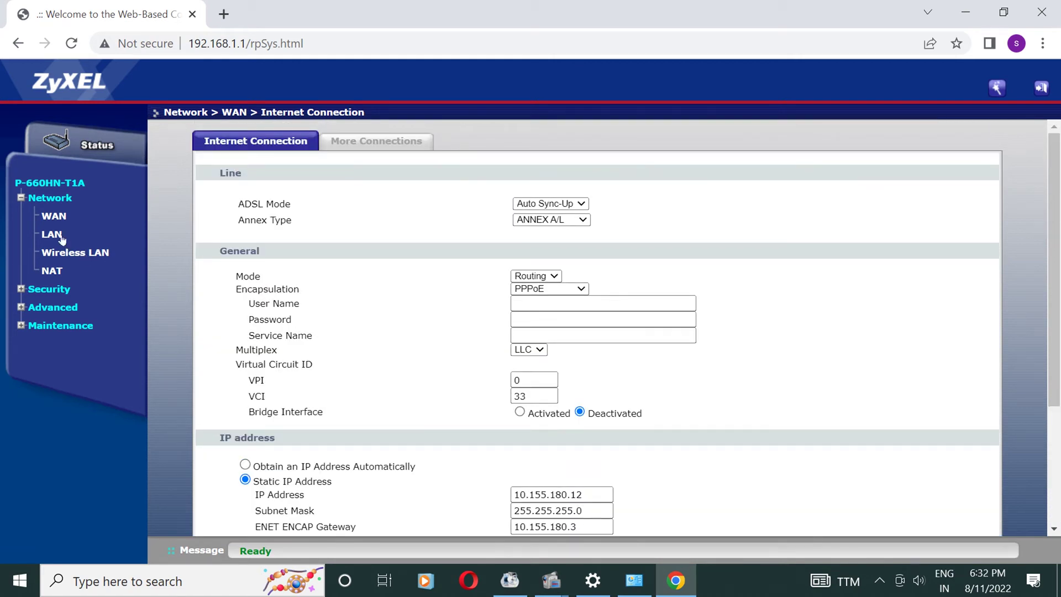
- Set LAN DHCP Primary DNS 203.153.41.28 and Secondary DNS 8.8.8.8, apply, and return to WAN
click(60, 234)
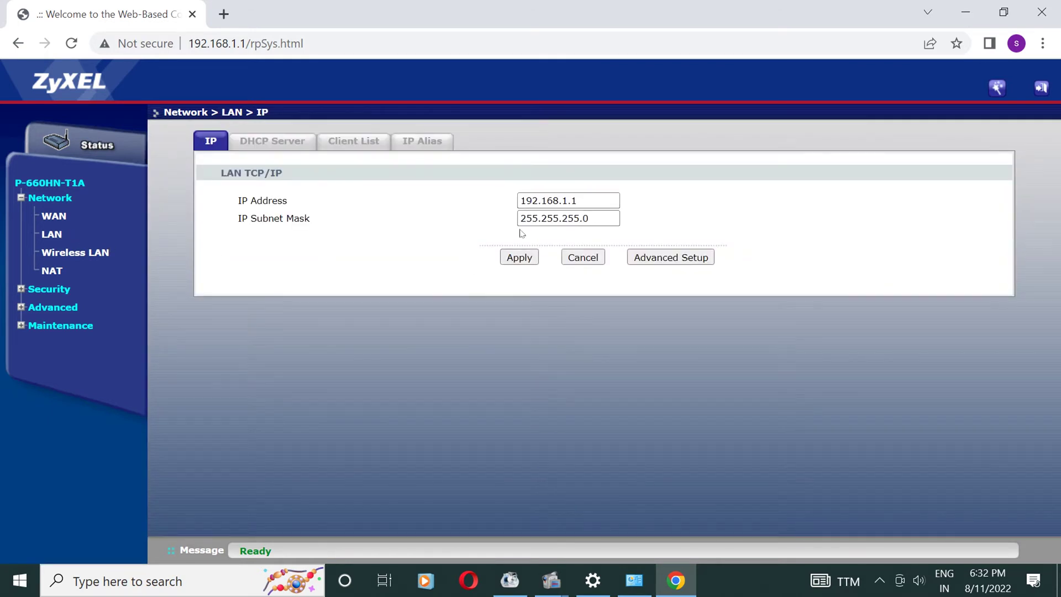
click(285, 144)
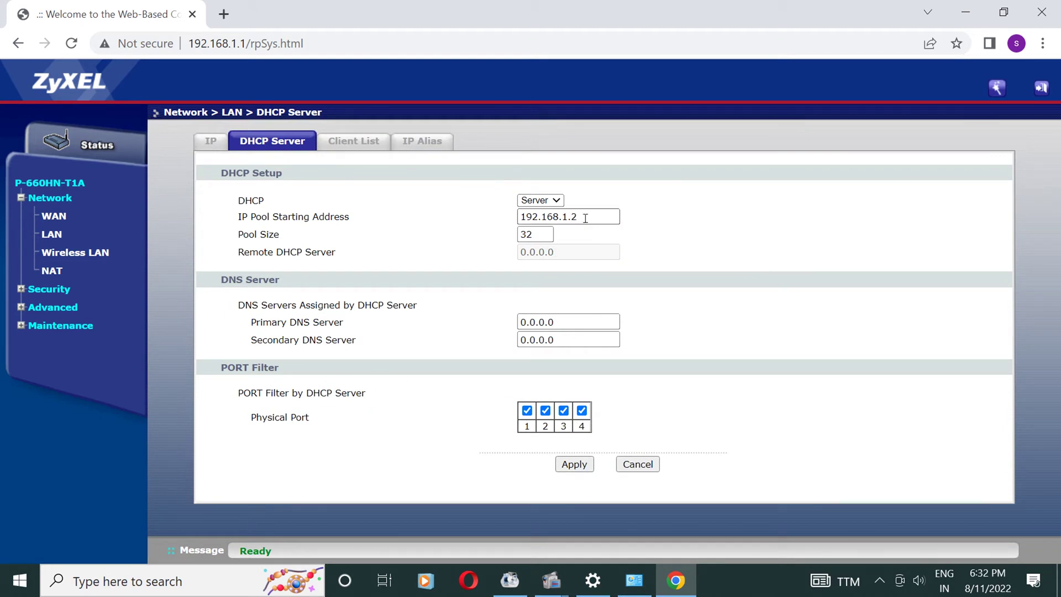
click(567, 317)
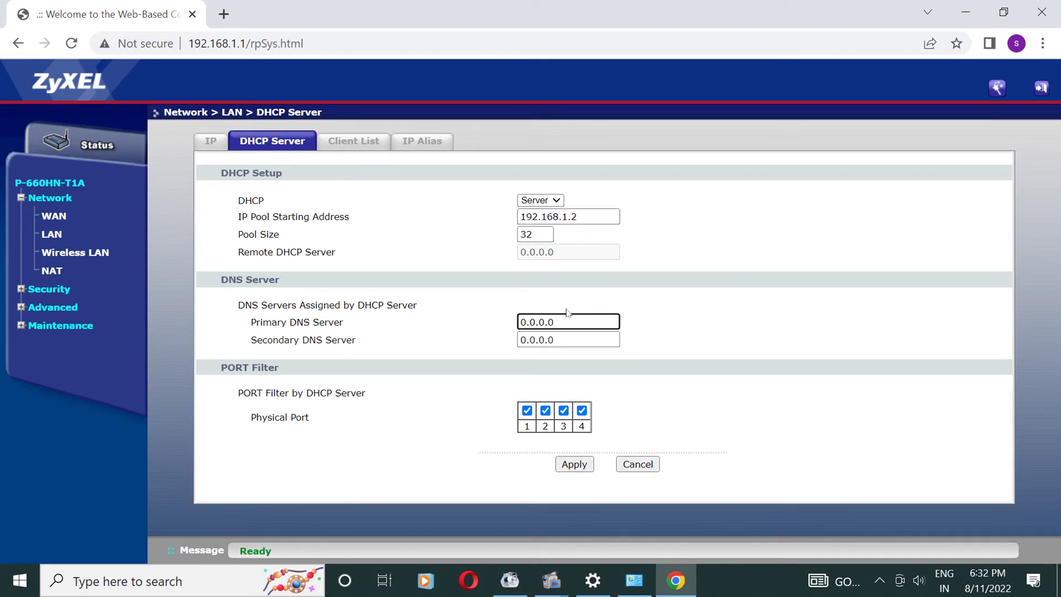
key(BackSpace)
key(BackSpace)
text(203.153.41.28)
click(563, 340)
key(BackSpace)
key(BackSpace)
key(BackSpace)
key(BackSpace)
key(BackSpace)
key(BackSpace)
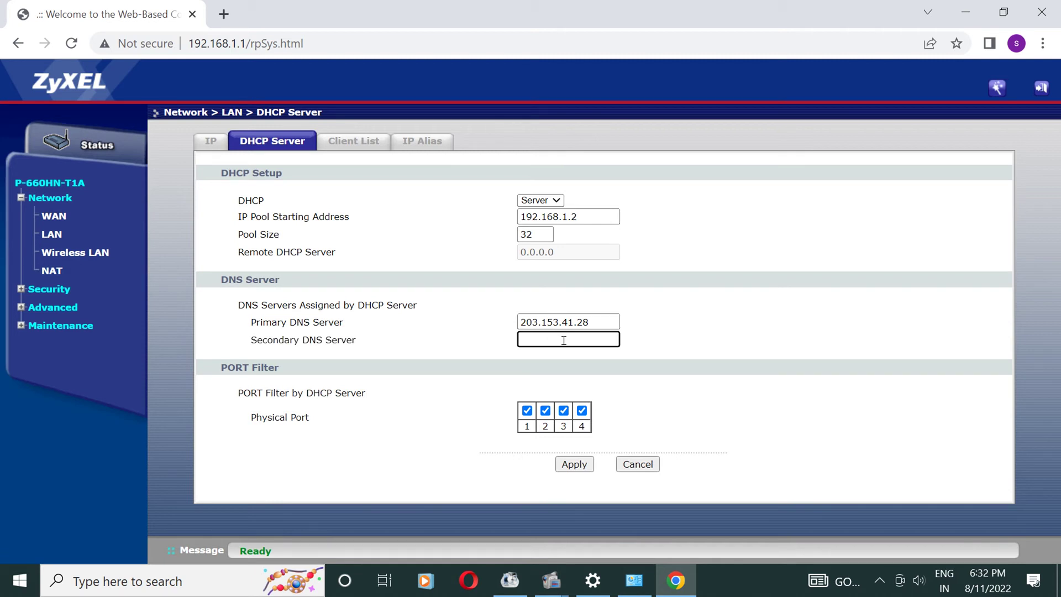
text(8.8.8.8)
click(579, 463)
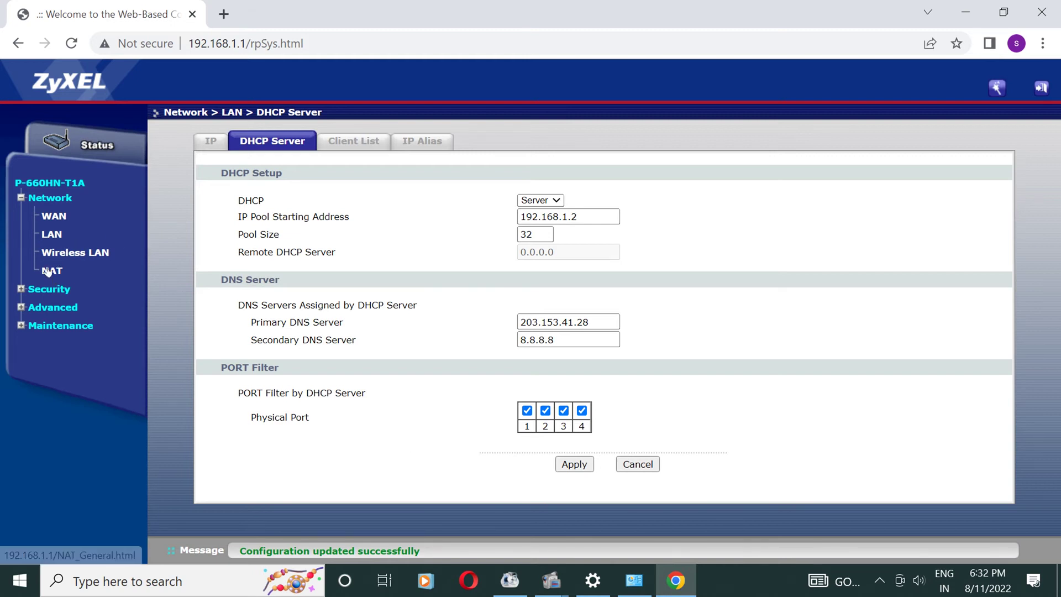
click(47, 216)
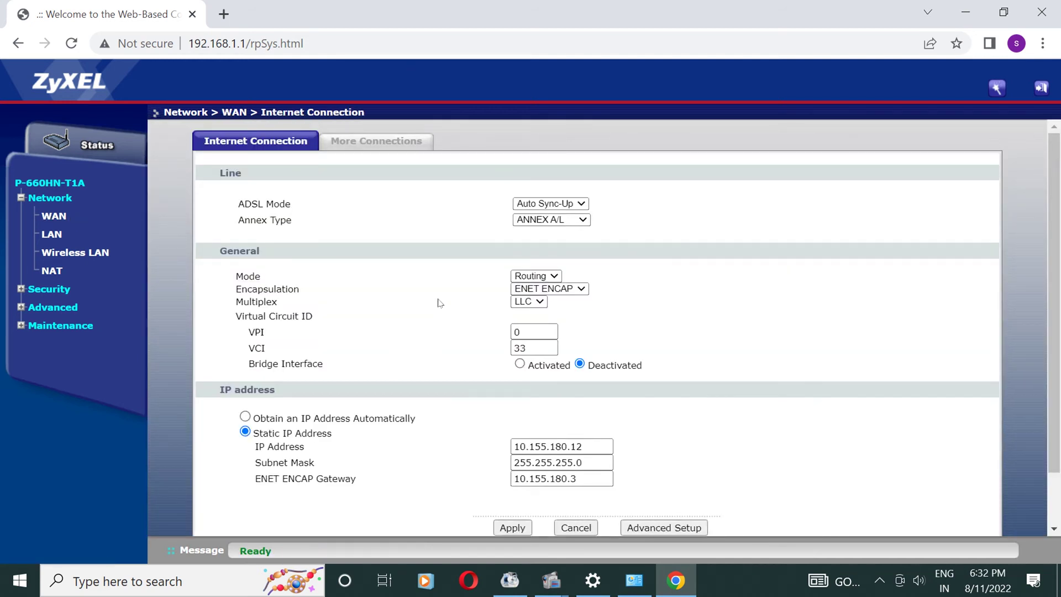
- Review SSID ZyXEL9649snk and its pre-shared key, then apply the wireless LAN settings
click(364, 145)
click(259, 146)
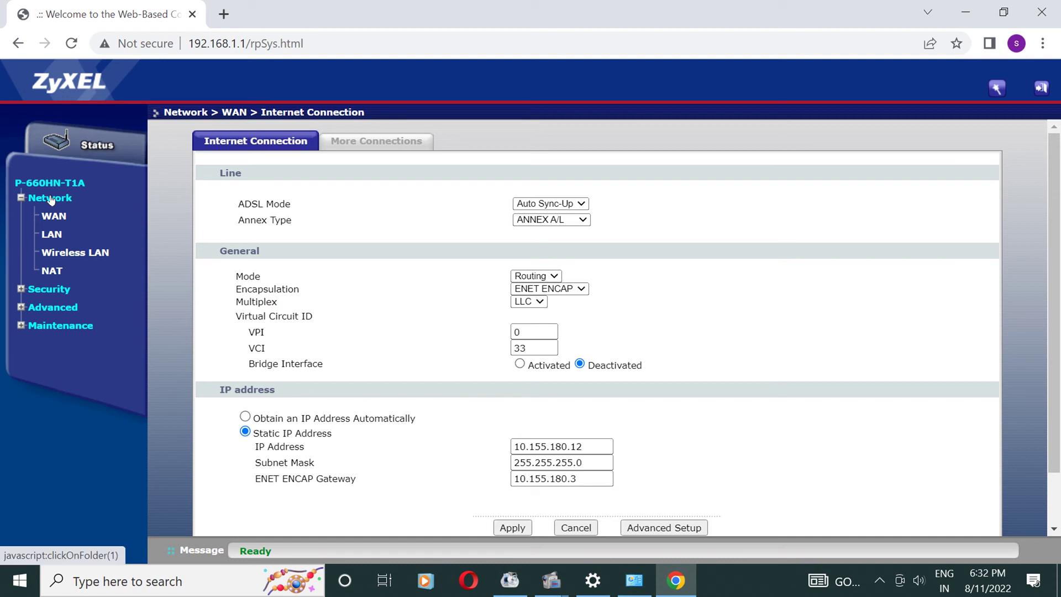
click(58, 253)
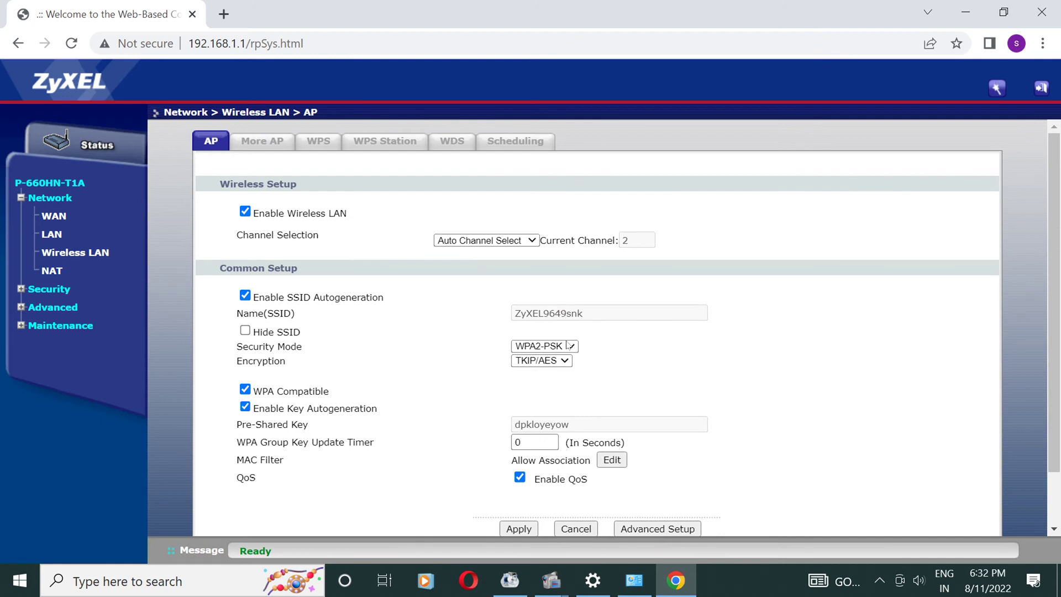
double_click(557, 425)
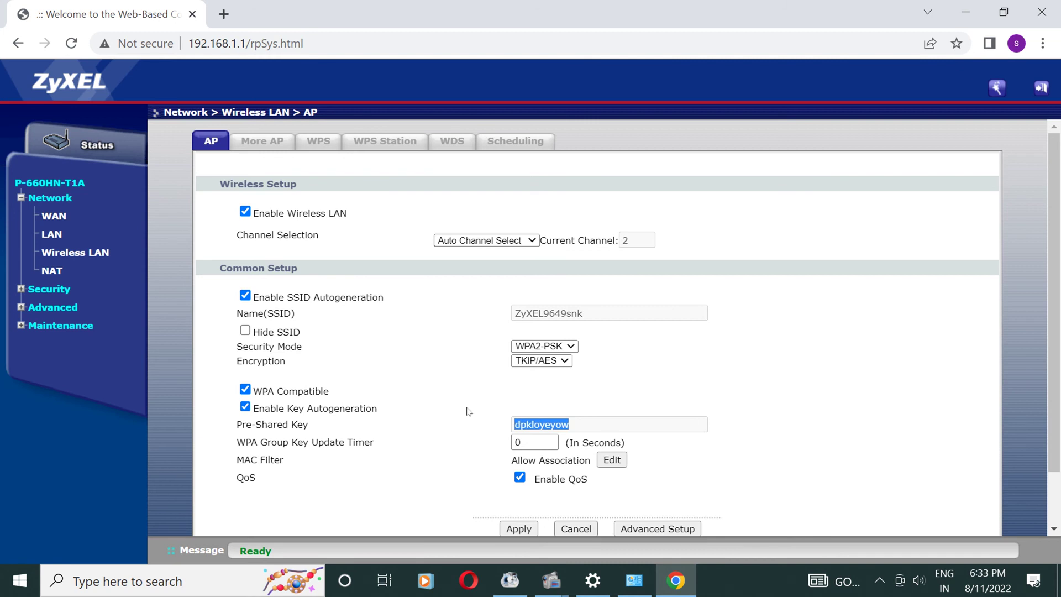
drag(605, 313, 492, 317)
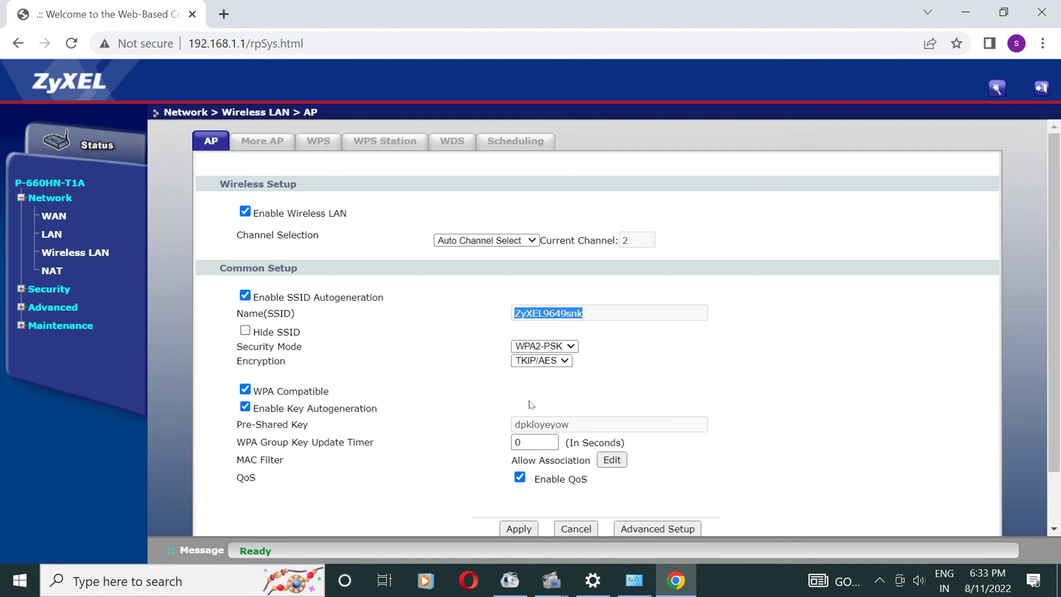
scroll(539, 470, down, 2)
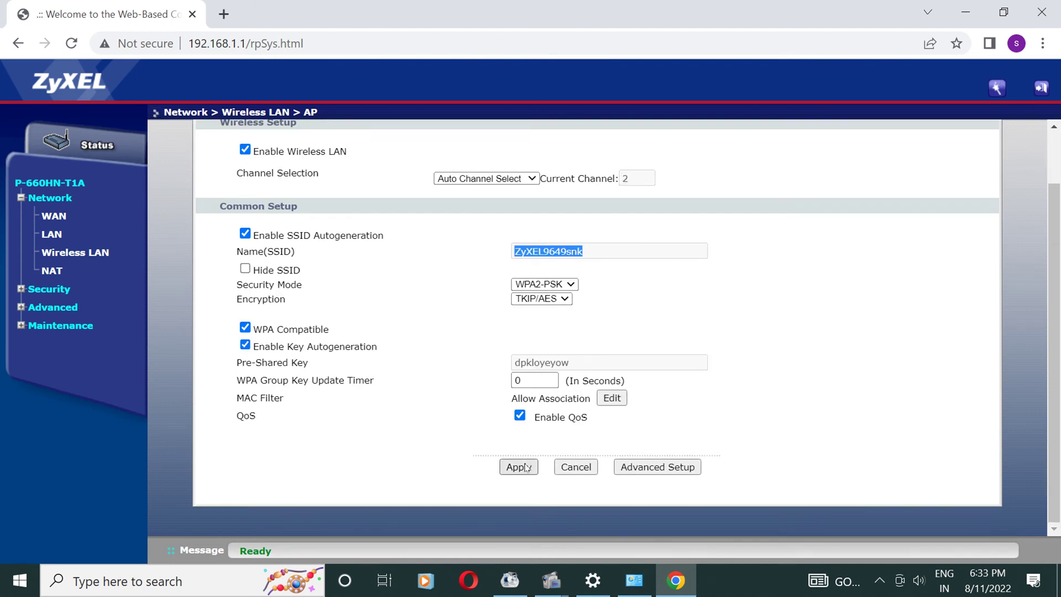
click(519, 467)
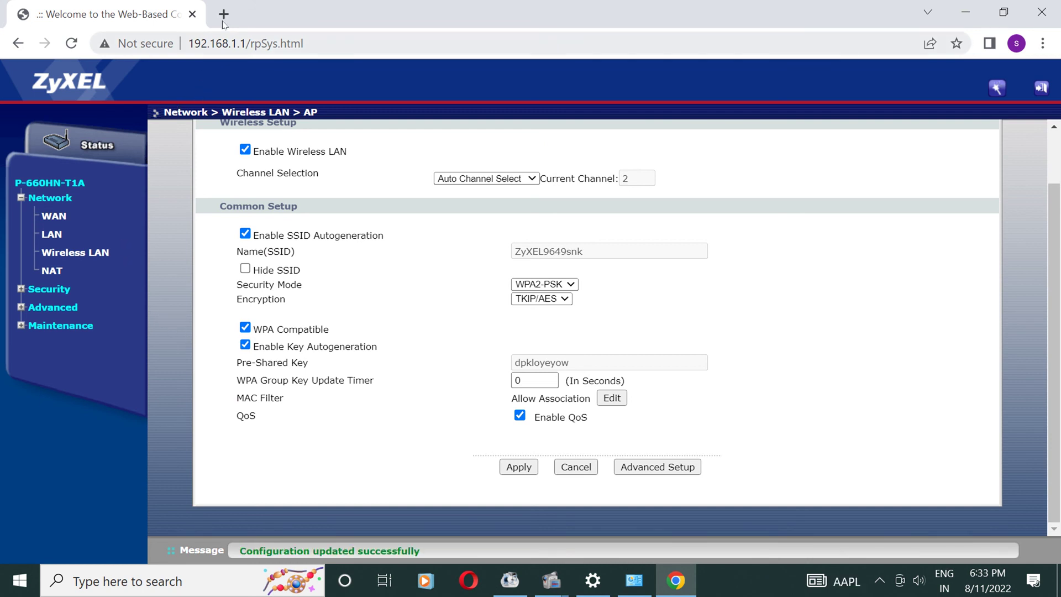
key(super+r)
- Run a continuous ping to 10.155.180.3 and load youtube.com in a new Chrome tab
key(Return)
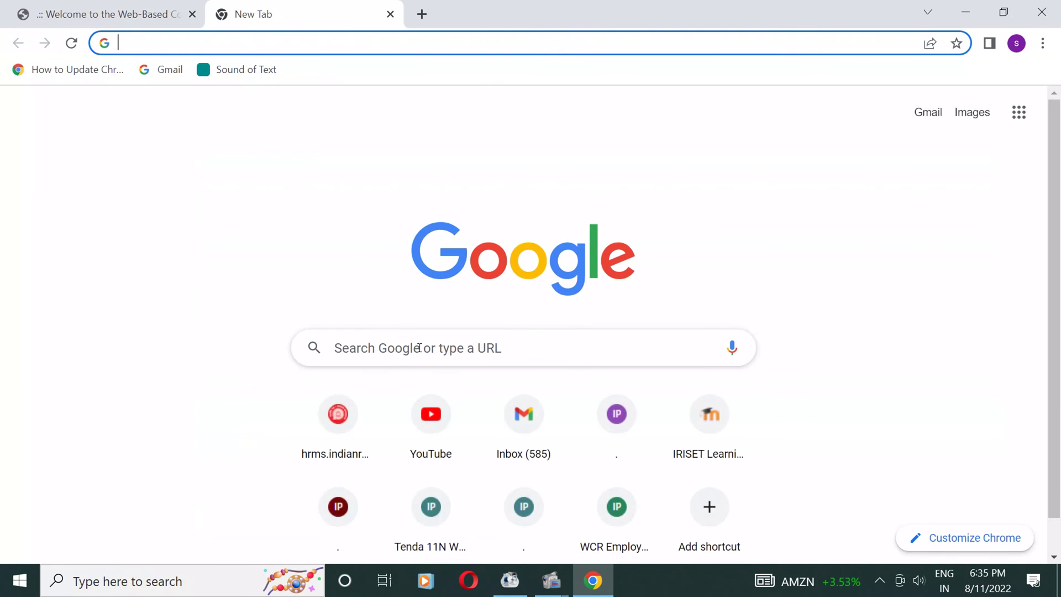
click(450, 425)
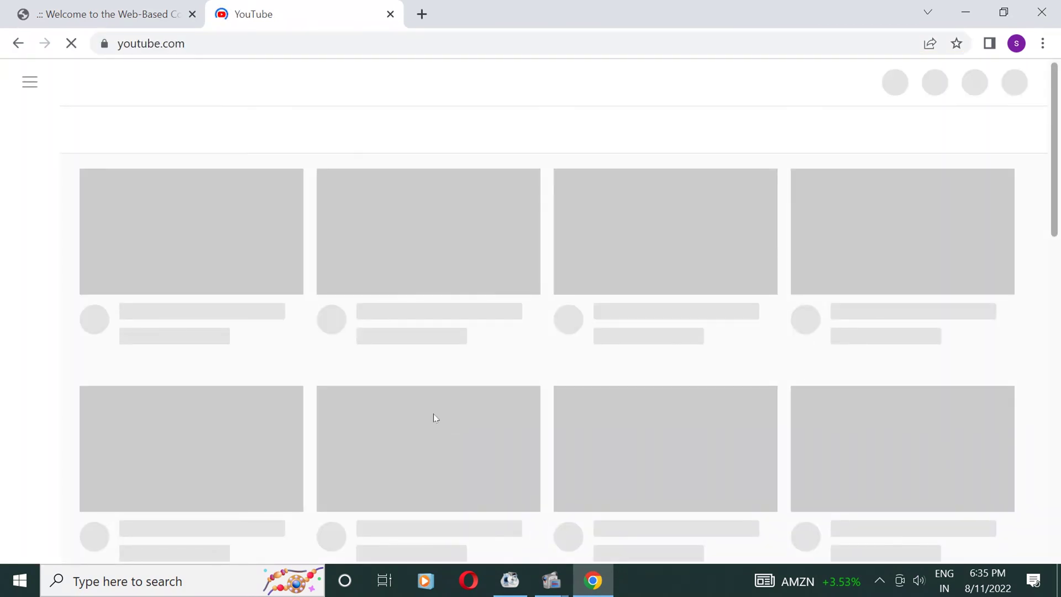